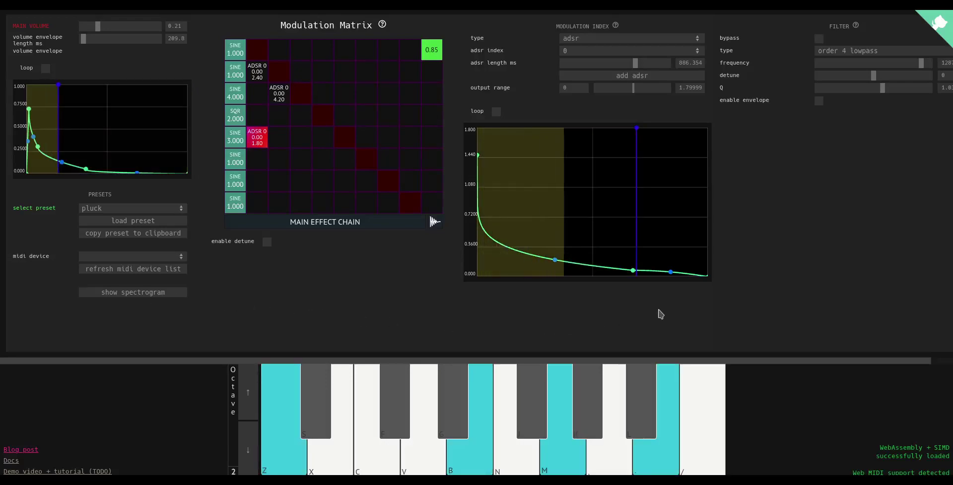
# Step: Raise a point on the pluck patch's modulation-index ADSR curve
pyautogui.moveTo(633, 270)
pyautogui.mouseDown()
pyautogui.moveTo(637, 180)
pyautogui.moveTo(641, 277)
pyautogui.mouseUp()
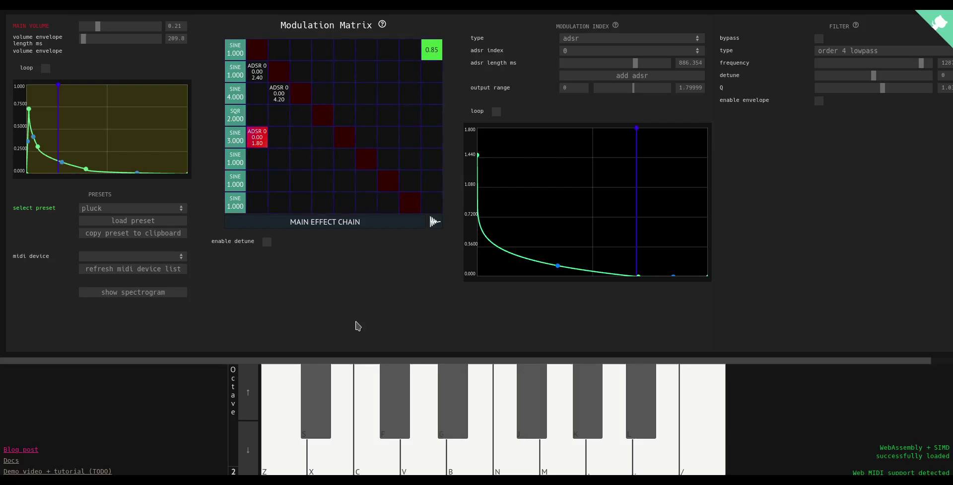
pyautogui.hscroll(2, 634, 329)
pyautogui.hscroll(-2, 188, 352)
# Step: Audition the reshaped pluck patch with notes Z, Z, B and comma
pyautogui.press('z')
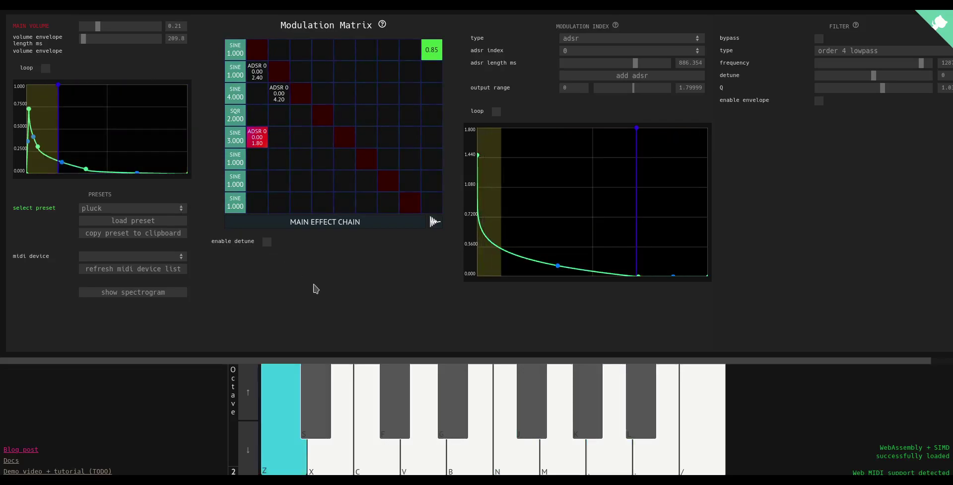
pyautogui.press('z')
pyautogui.press('b')
pyautogui.press(',')
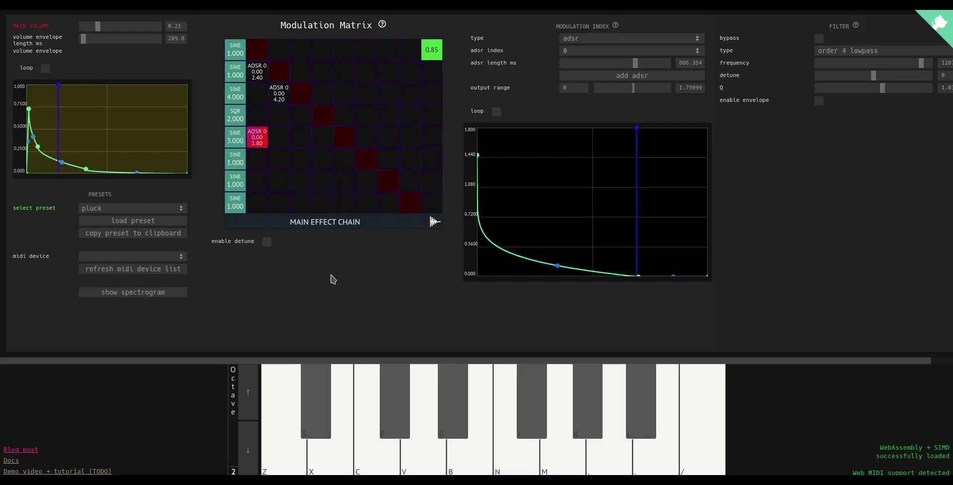
# Step: Load the yoi yoi preset, lower main volume to 0.07, and play N, B, Z
pyautogui.click(99, 211)
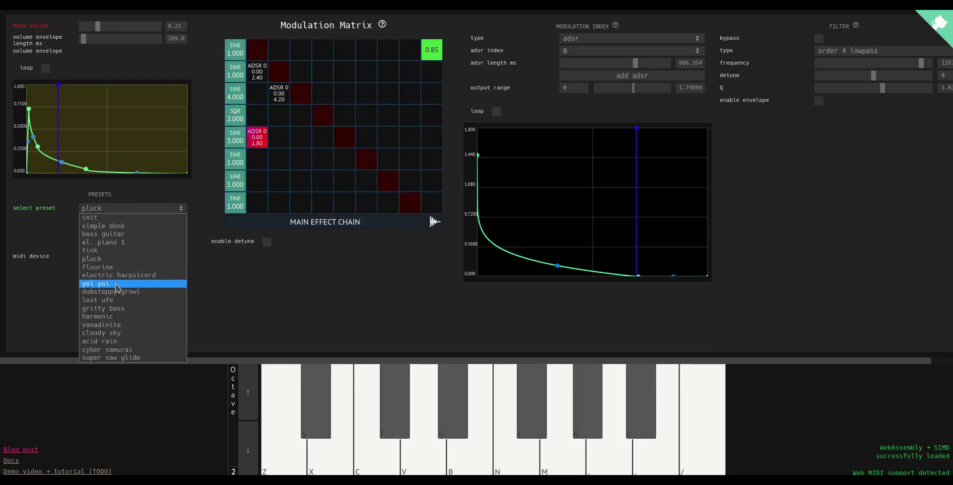
pyautogui.click(115, 284)
pyautogui.moveTo(98, 27); pyautogui.dragTo(86, 28)
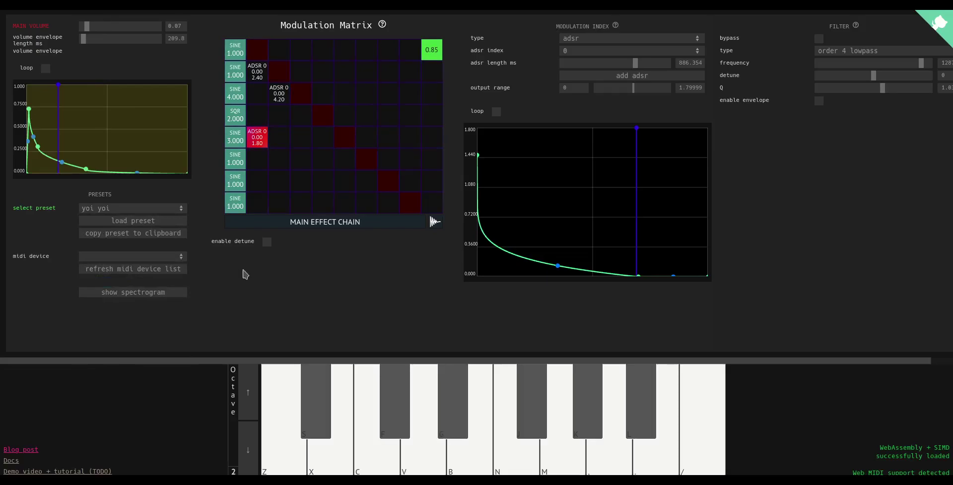
pyautogui.click(141, 221)
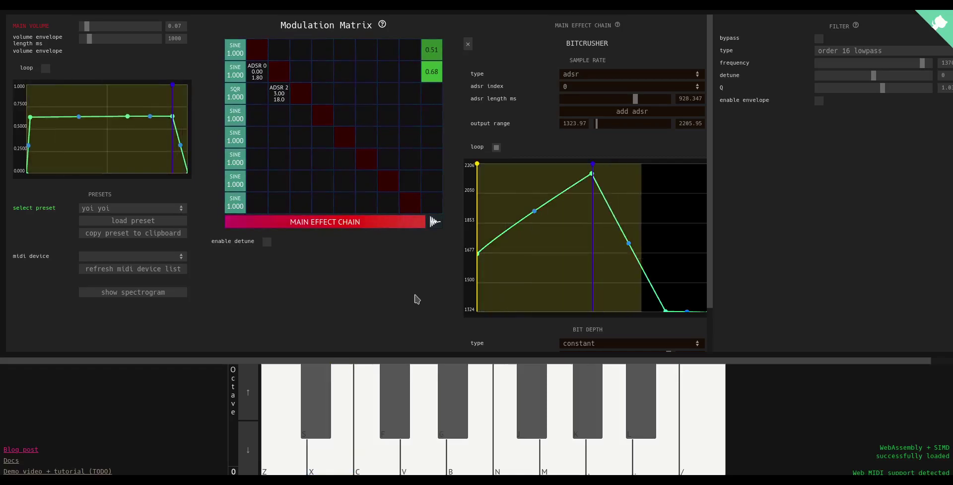
pyautogui.press('n')
pyautogui.press('b')
pyautogui.press('z')
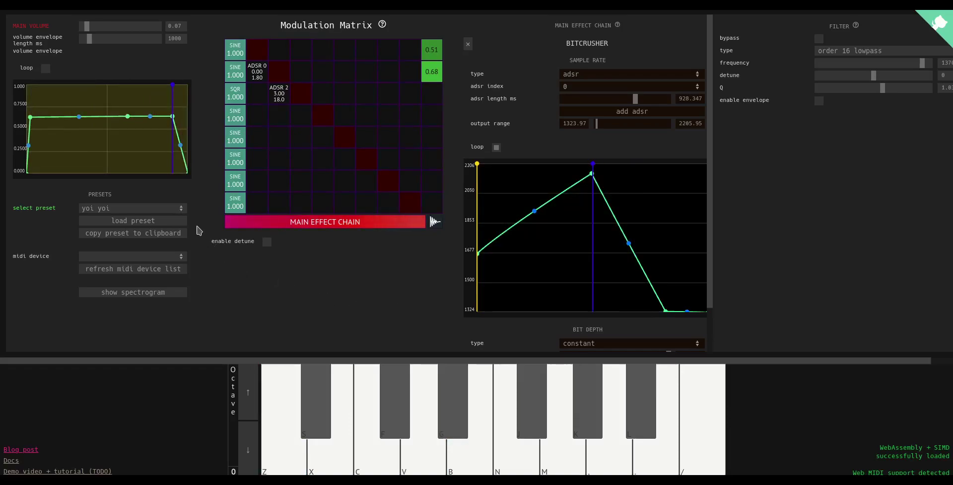
# Step: Load the bass guitar preset and audition it with several notes
pyautogui.click(169, 209)
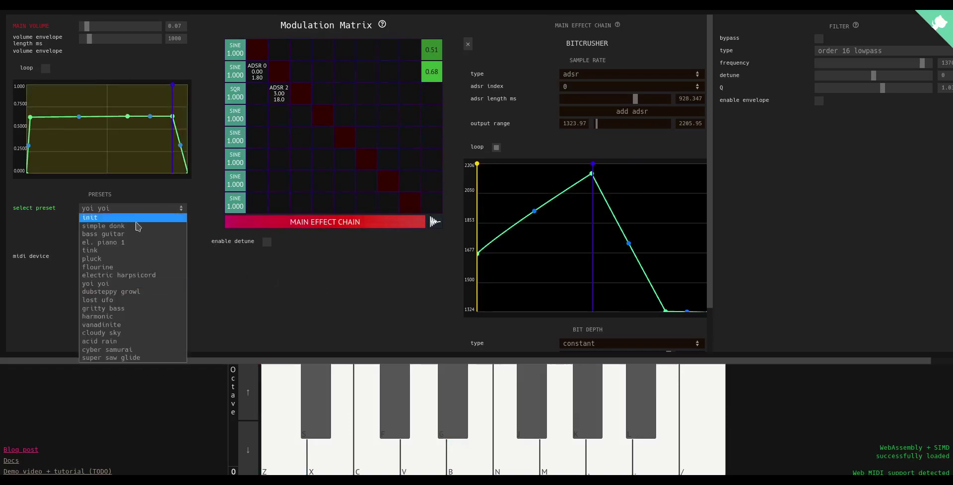
pyautogui.click(108, 236)
pyautogui.click(136, 220)
pyautogui.press('n')
pyautogui.press('v')
pyautogui.press('z')
pyautogui.press('/')
pyautogui.press(',')
# Step: Load the harmonic preset, play a test note, and clear a stray title text selection
pyautogui.click(140, 209)
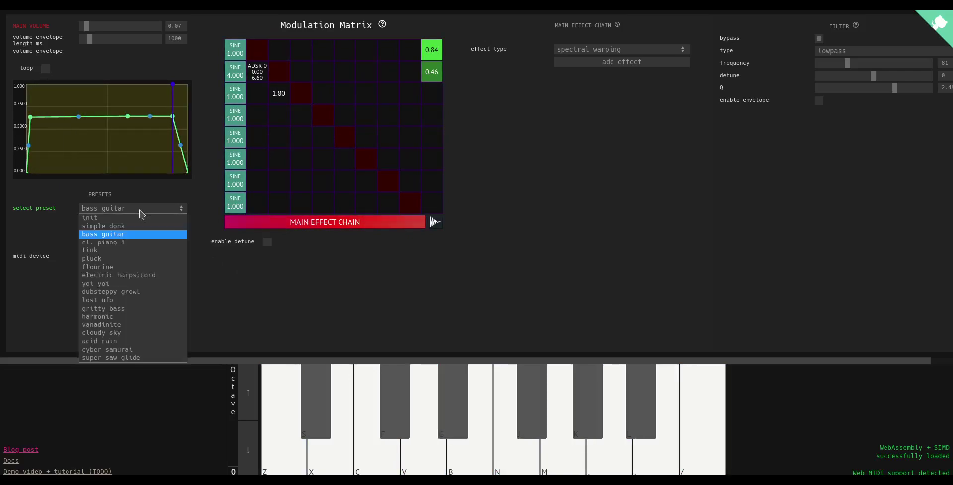
pyautogui.click(111, 317)
pyautogui.click(117, 221)
pyautogui.press('x')
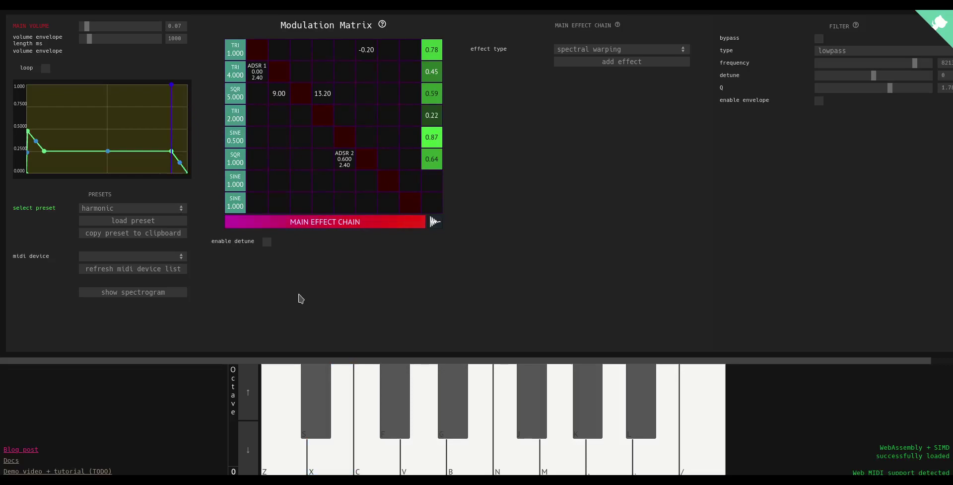
pyautogui.moveTo(286, 25); pyautogui.dragTo(380, 24)
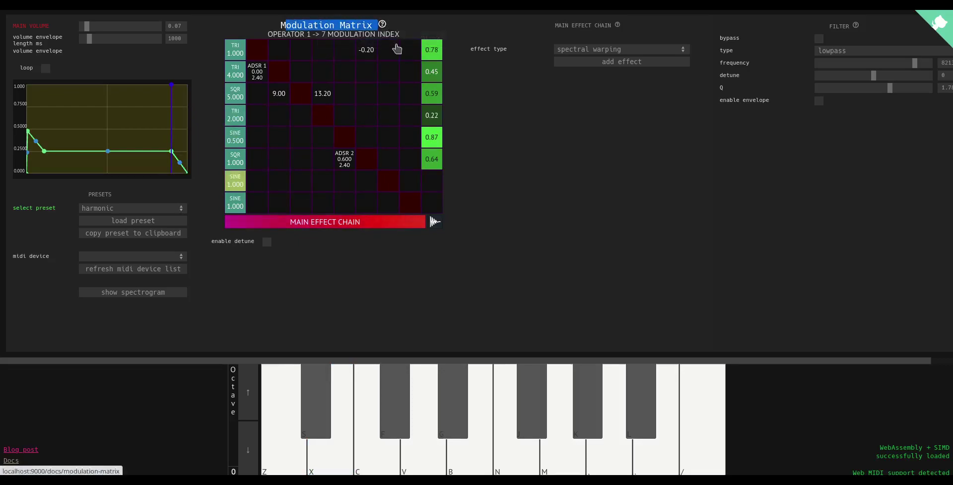
pyautogui.click(263, 28)
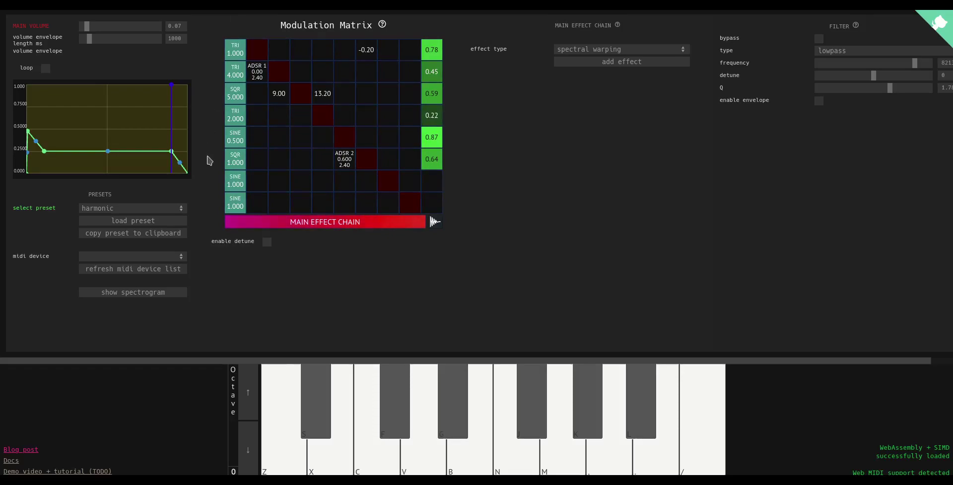
# Step: Load the init preset with all sine operators
pyautogui.click(95, 207)
pyautogui.click(104, 217)
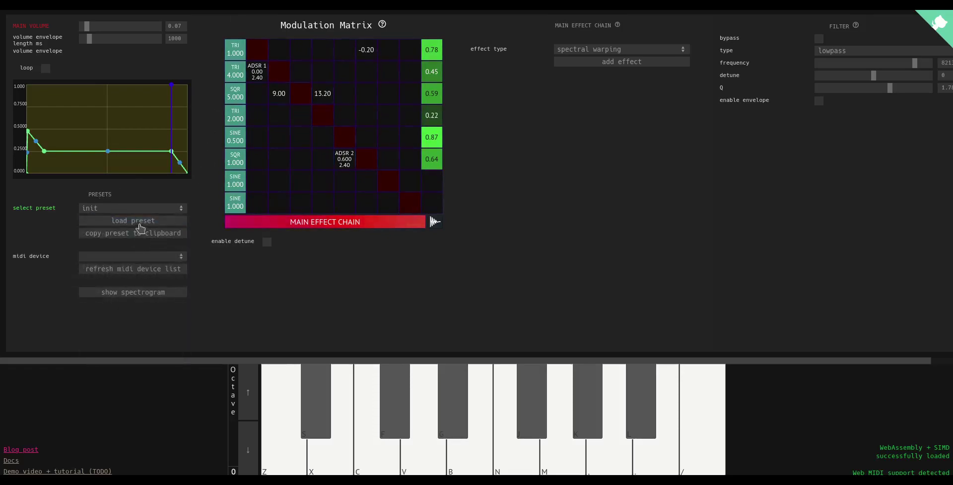
pyautogui.click(139, 221)
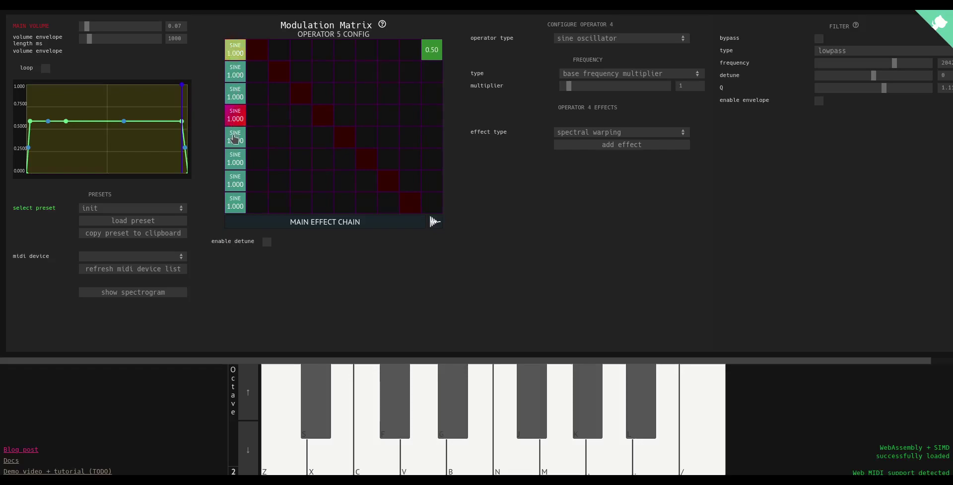
# Step: Set the first operator's output weight to 0 and play test notes
pyautogui.click(431, 50)
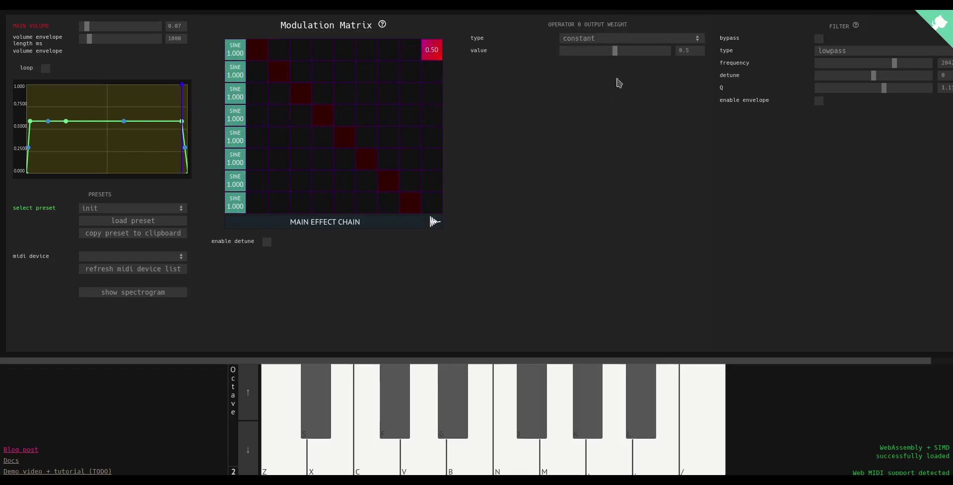
pyautogui.moveTo(616, 51); pyautogui.dragTo(562, 50)
pyautogui.press('v')
pyautogui.press('n')
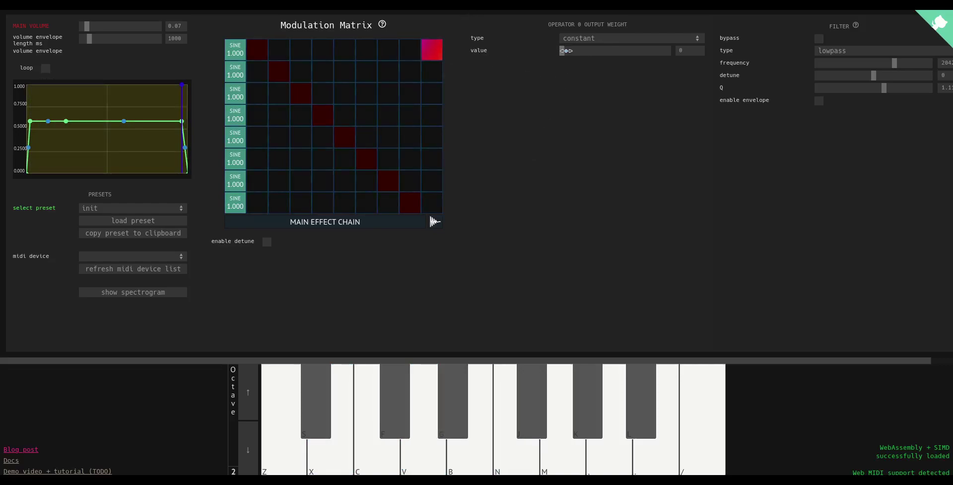
pyautogui.press('x')
# Step: Raise the first operator's output weight to 1.00 and audition the init patch
pyautogui.moveTo(561, 50); pyautogui.dragTo(677, 55)
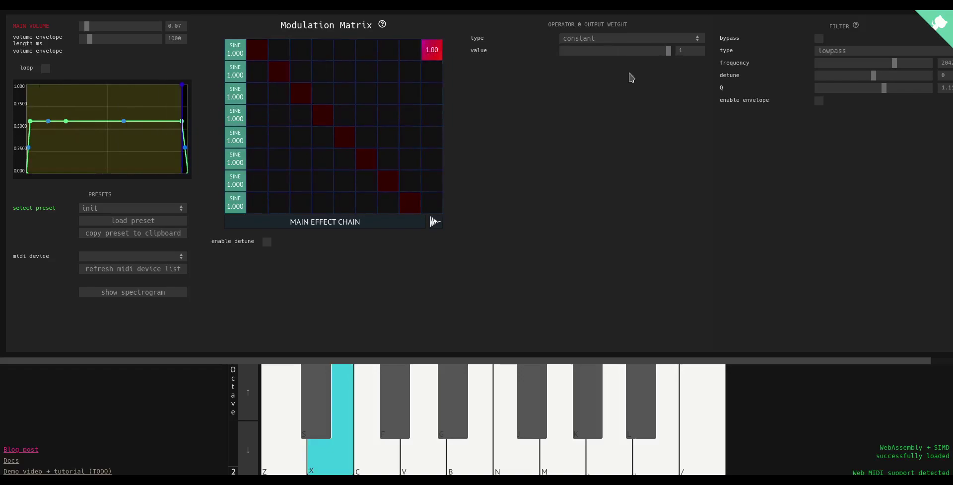
pyautogui.press('m')
pyautogui.press('x')
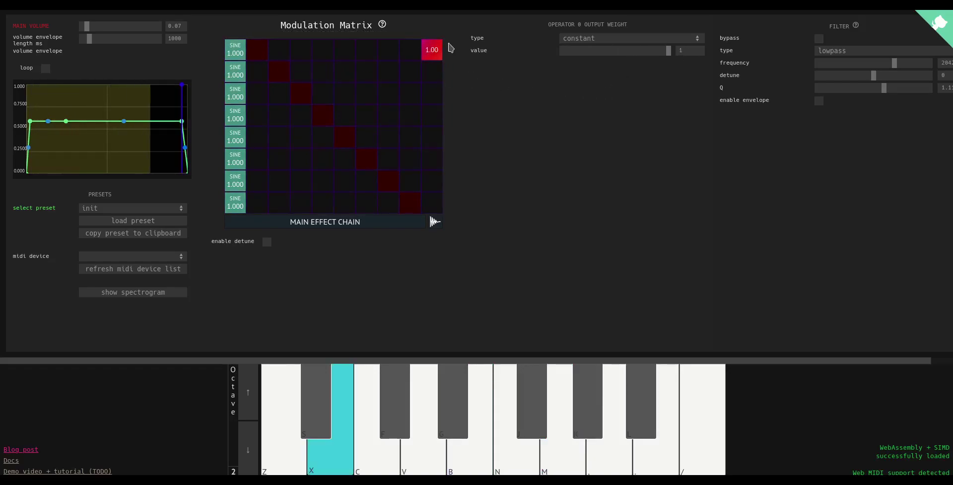
pyautogui.press('z')
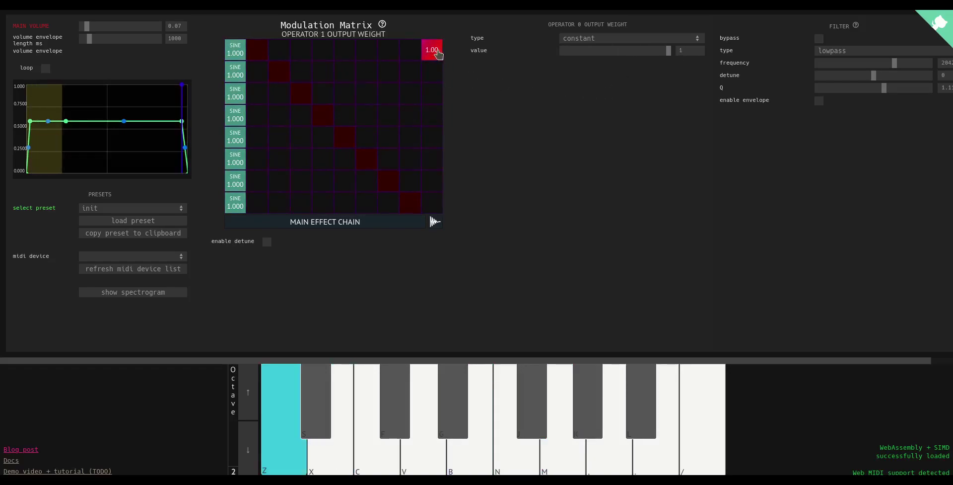
pyautogui.press('n')
pyautogui.press('b')
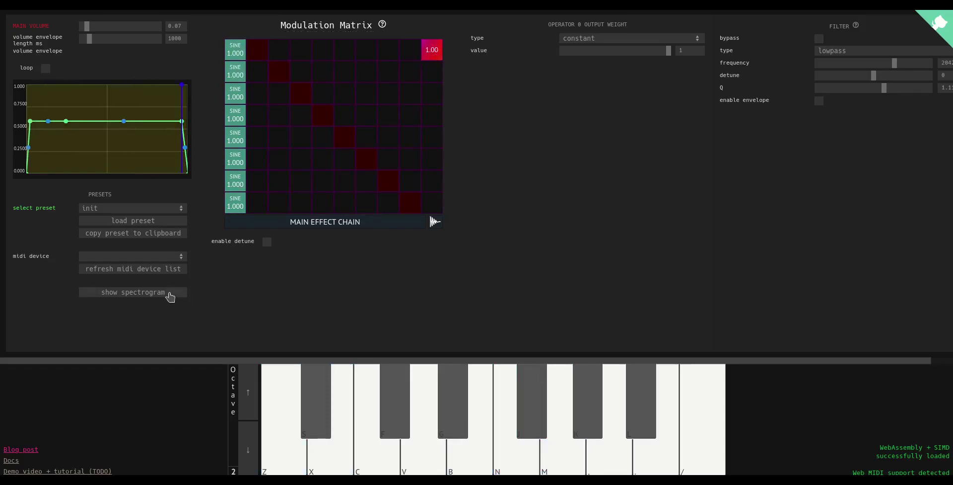
pyautogui.click(174, 293)
pyautogui.press('z')
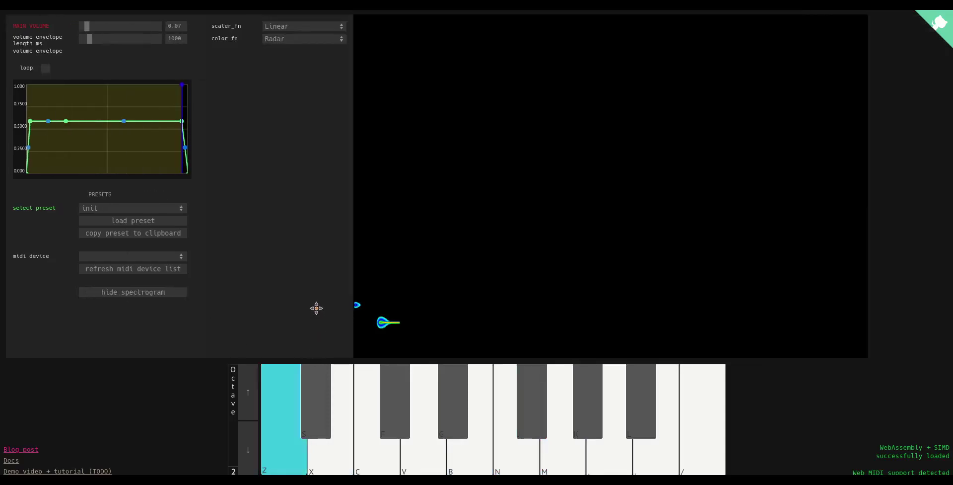
pyautogui.press('m')
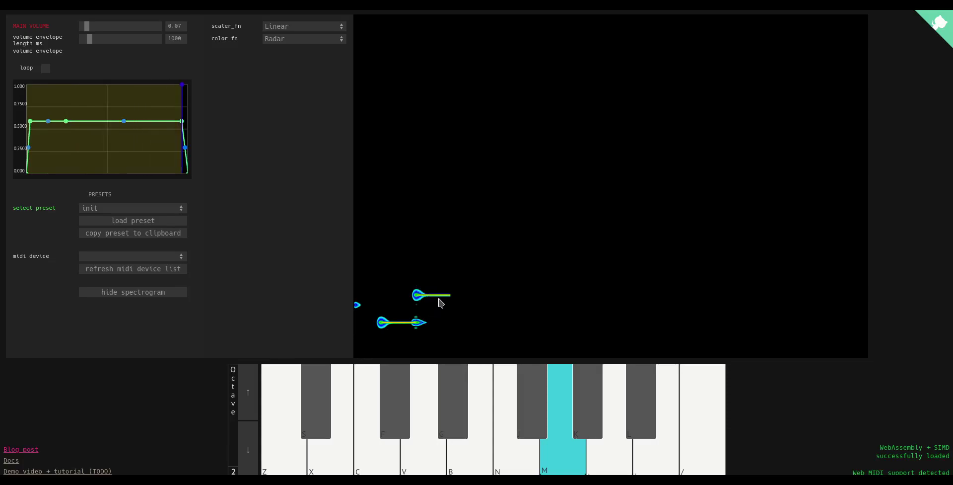
pyautogui.press('b')
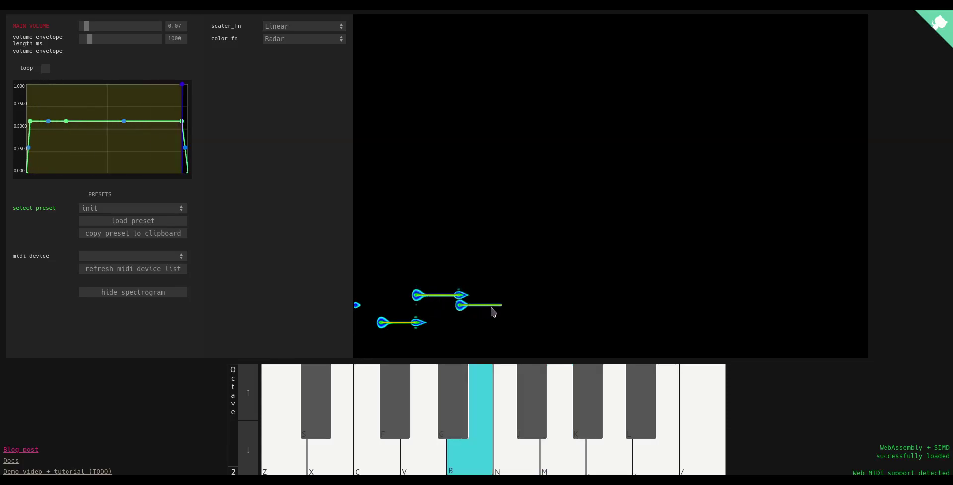
pyautogui.press('z')
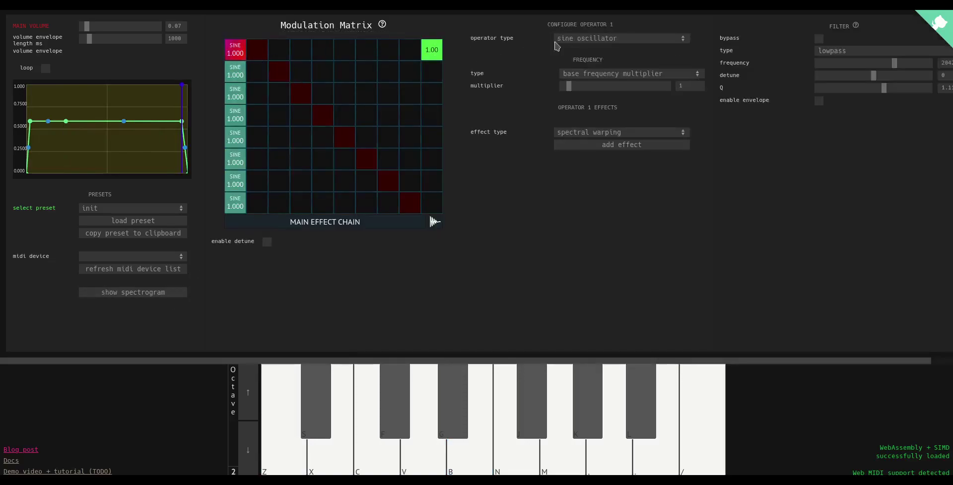
pyautogui.click(578, 37)
pyautogui.click(579, 47)
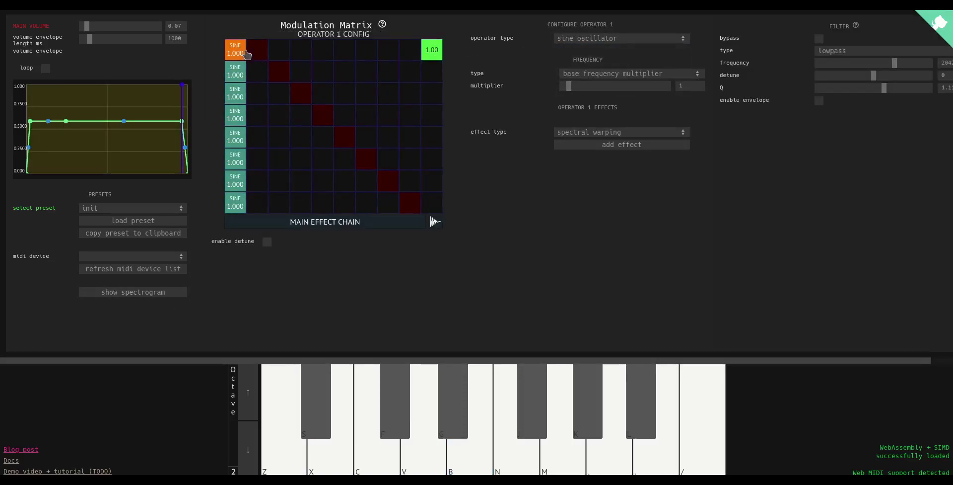
pyautogui.click(570, 42)
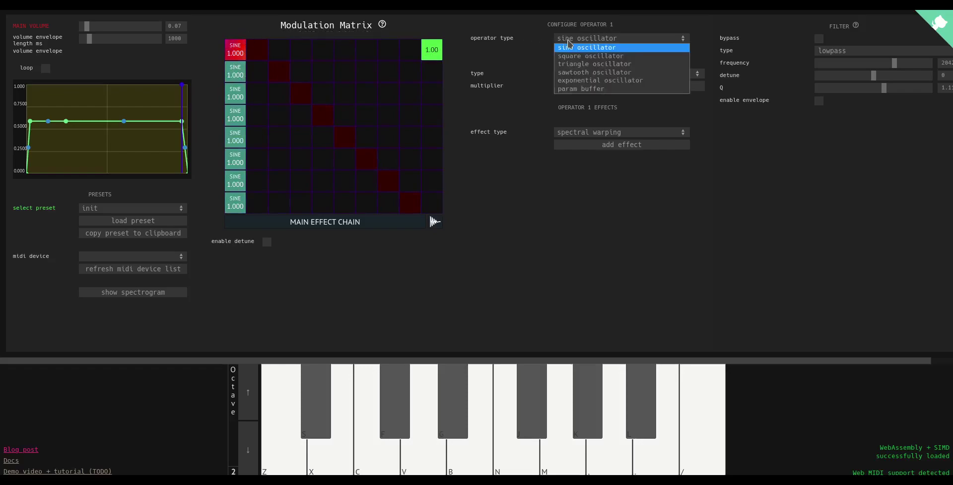
pyautogui.click(571, 58)
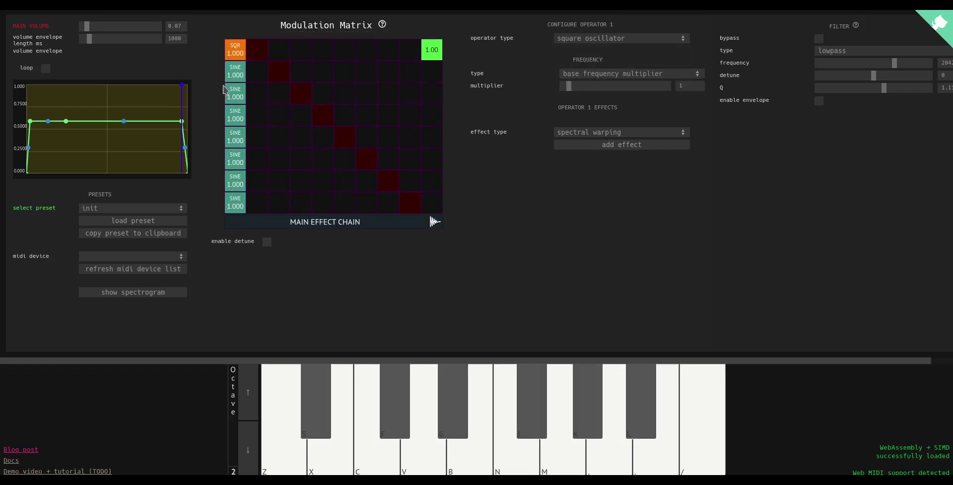
pyautogui.press('z')
pyautogui.press('n')
pyautogui.press('v')
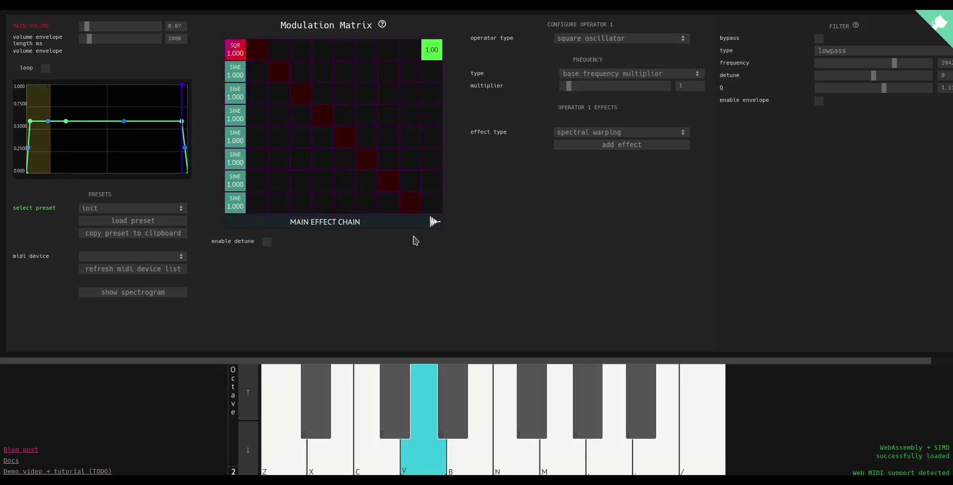
pyautogui.press('z')
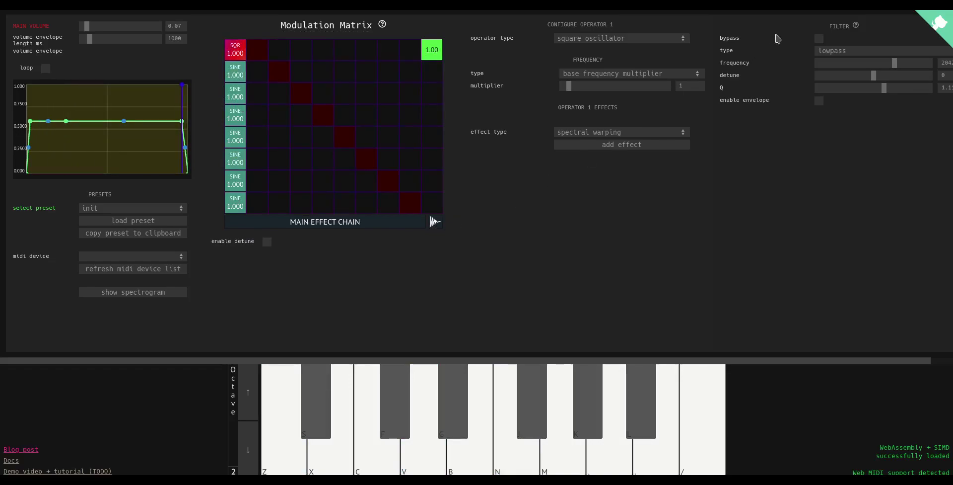
pyautogui.click(819, 39)
pyautogui.press('z')
pyautogui.press('n')
pyautogui.press('v')
pyautogui.press('z')
pyautogui.click(819, 39)
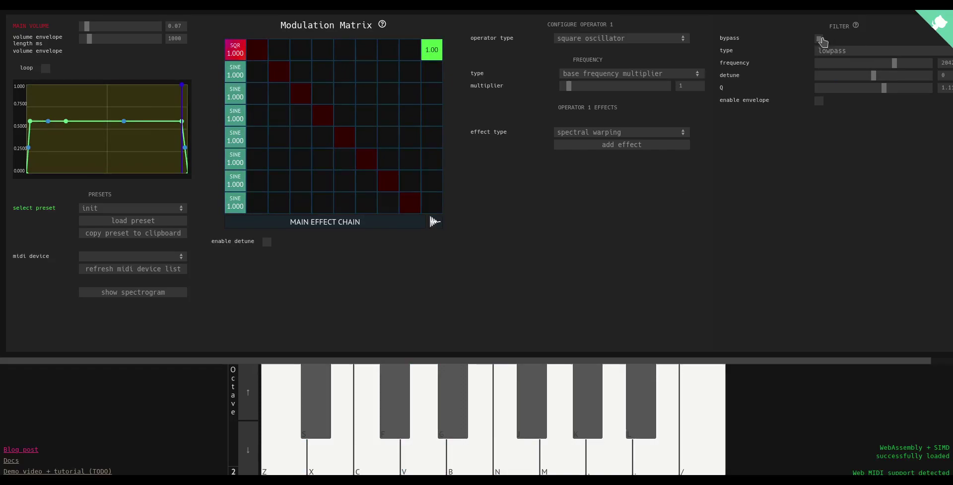
pyautogui.click(143, 294)
pyautogui.press('z')
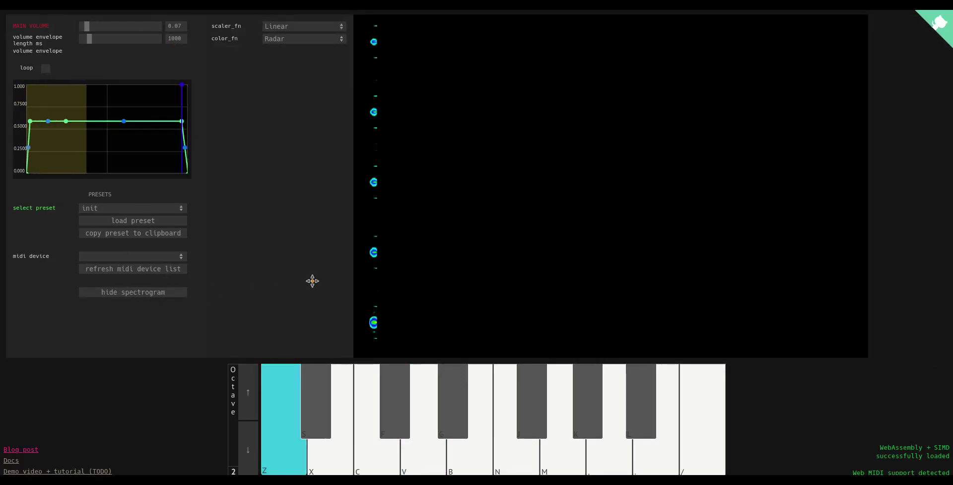
pyautogui.press('n')
pyautogui.press('v')
pyautogui.press('z')
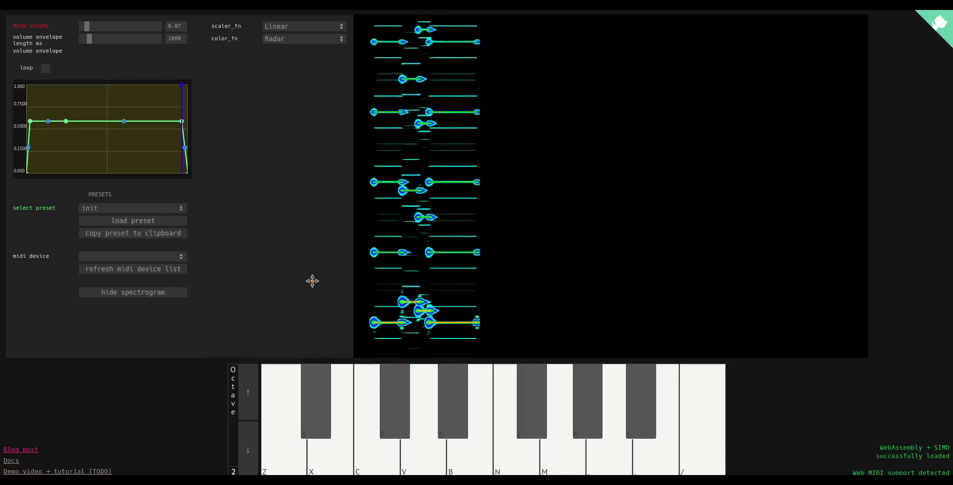
# Step: Return from the spectrogram to the matrix and make operator 1 a sine oscillator
pyautogui.click(153, 297)
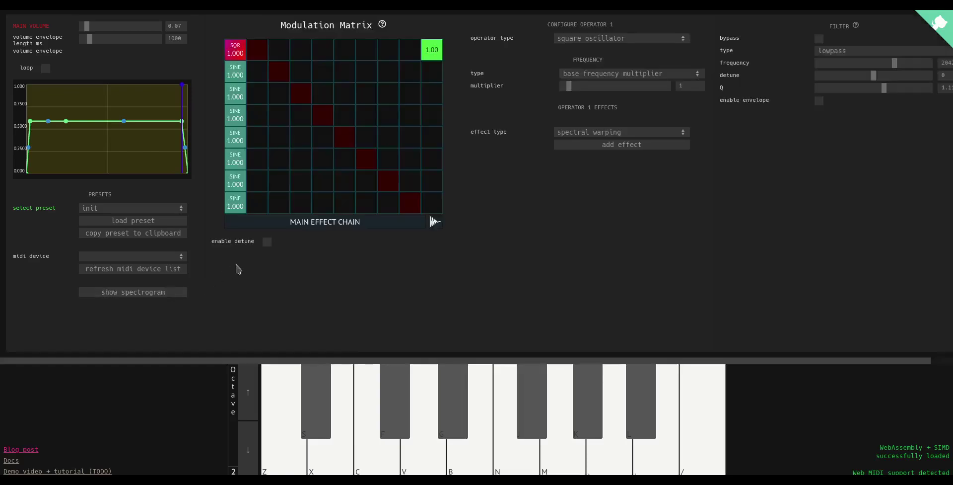
pyautogui.press('z')
pyautogui.click(621, 38)
pyautogui.click(596, 46)
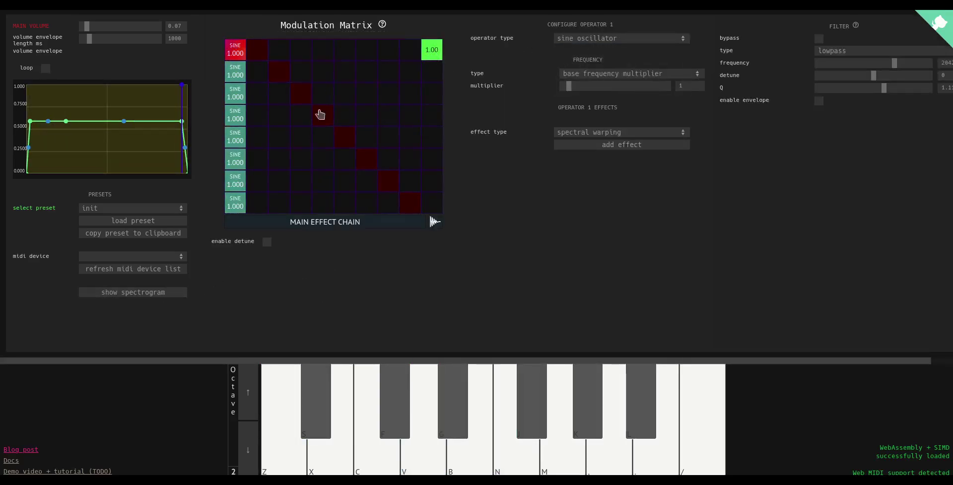
# Step: Set operator 2's modulation of operator 1 to -0.60 and drop the keyboard octave to 0
pyautogui.click(255, 71)
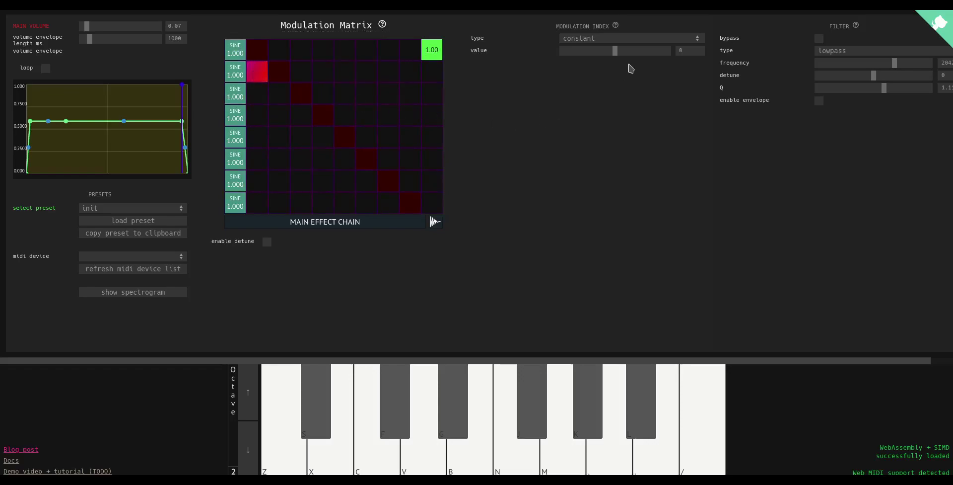
pyautogui.press('x')
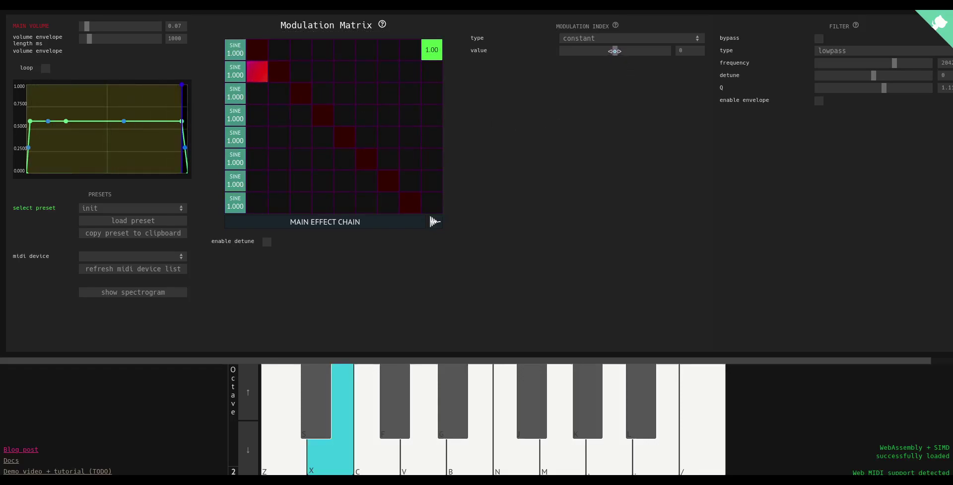
pyautogui.moveTo(615, 52)
pyautogui.mouseDown()
pyautogui.moveTo(655, 51)
pyautogui.moveTo(616, 52)
pyautogui.mouseUp()
pyautogui.click(249, 450)
pyautogui.click(249, 450)
pyautogui.press('x')
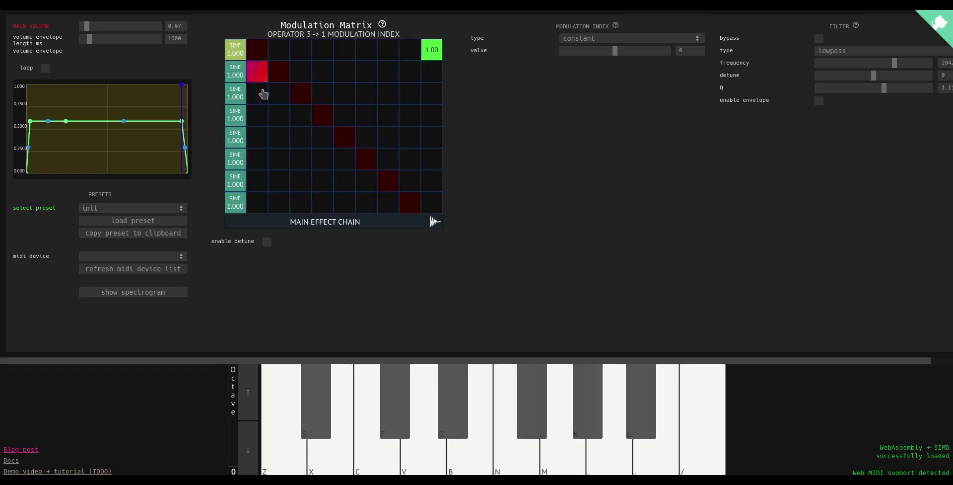
# Step: Set operator 3's modulation of operator 2 to 4.80 and audition the two-stage chain
pyautogui.press('z')
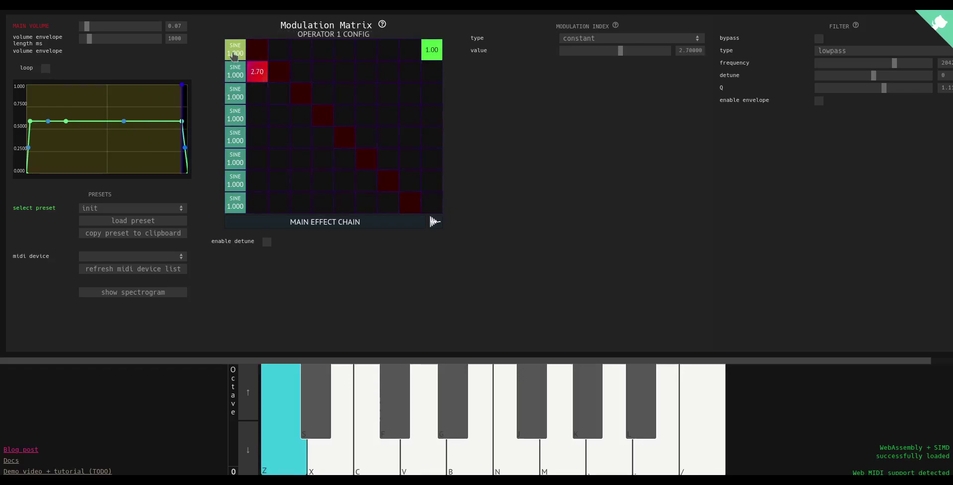
pyautogui.click(279, 93)
pyautogui.press('m')
pyautogui.moveTo(619, 51); pyautogui.dragTo(625, 51)
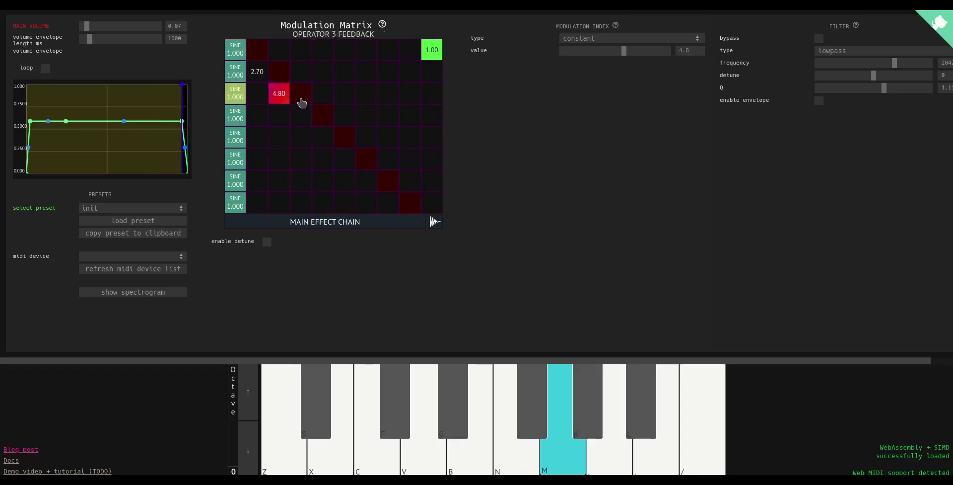
pyautogui.press('z')
pyautogui.press('b')
pyautogui.press('z')
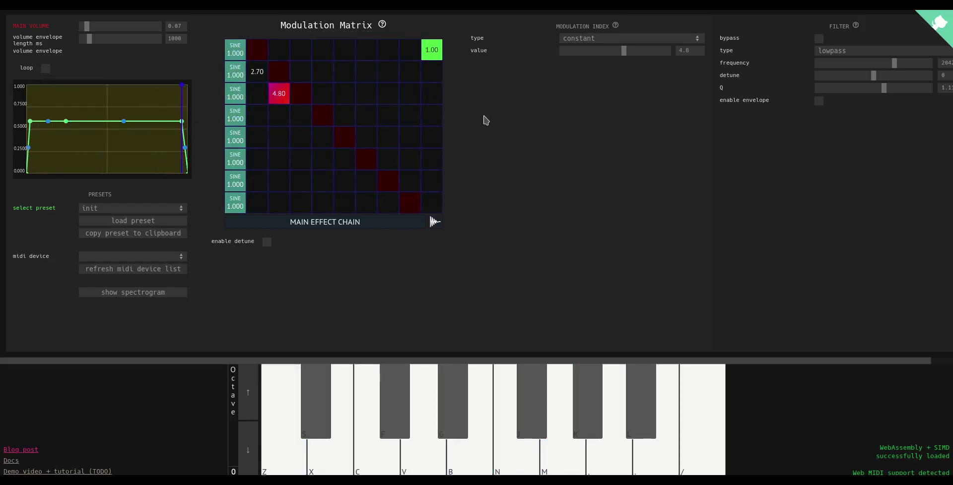
pyautogui.press(',')
# Step: Try 1.8 on the 4→3 link and adjust 5→4, then return both deeper links to 0
pyautogui.click(301, 116)
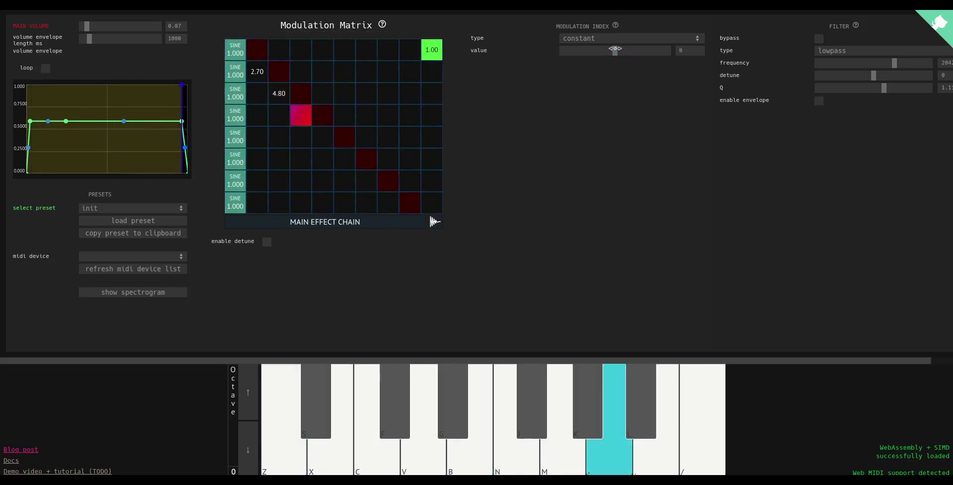
pyautogui.moveTo(615, 49); pyautogui.dragTo(624, 50)
pyautogui.click(325, 138)
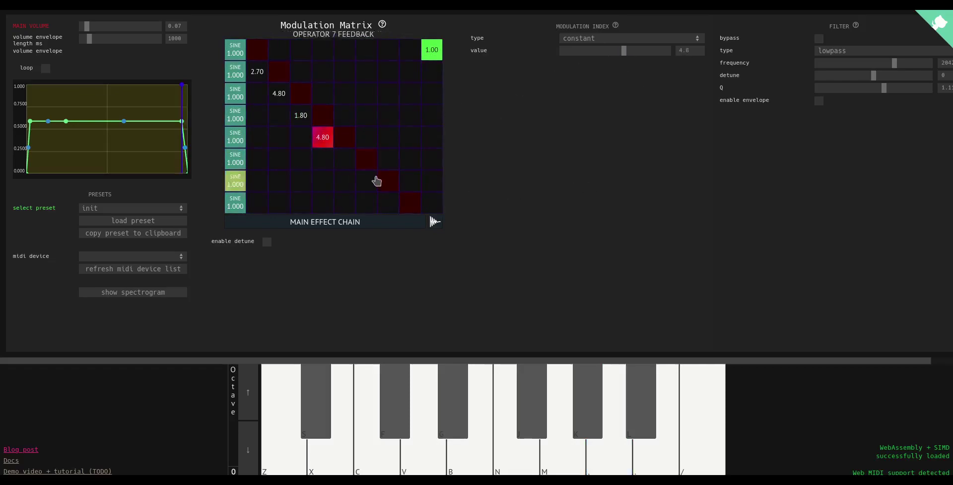
pyautogui.moveTo(624, 50); pyautogui.dragTo(619, 51)
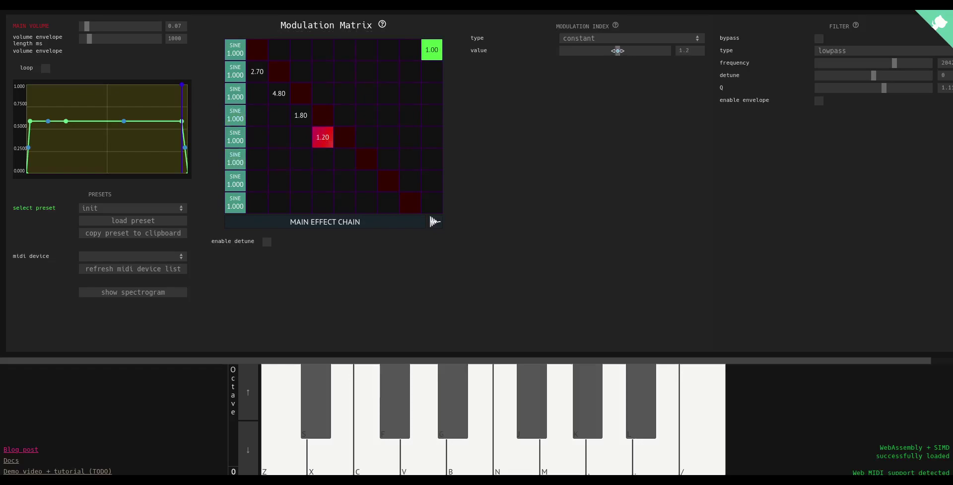
pyautogui.click(300, 115)
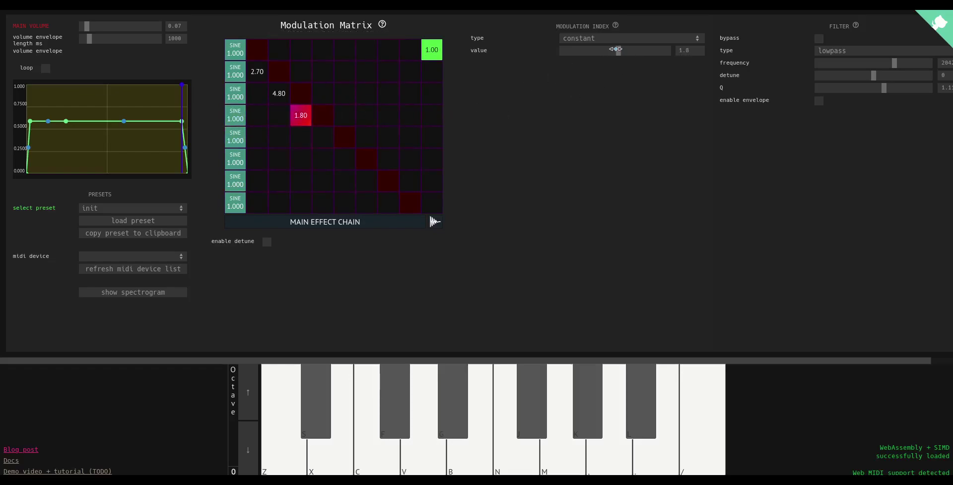
pyautogui.moveTo(615, 48); pyautogui.dragTo(612, 49)
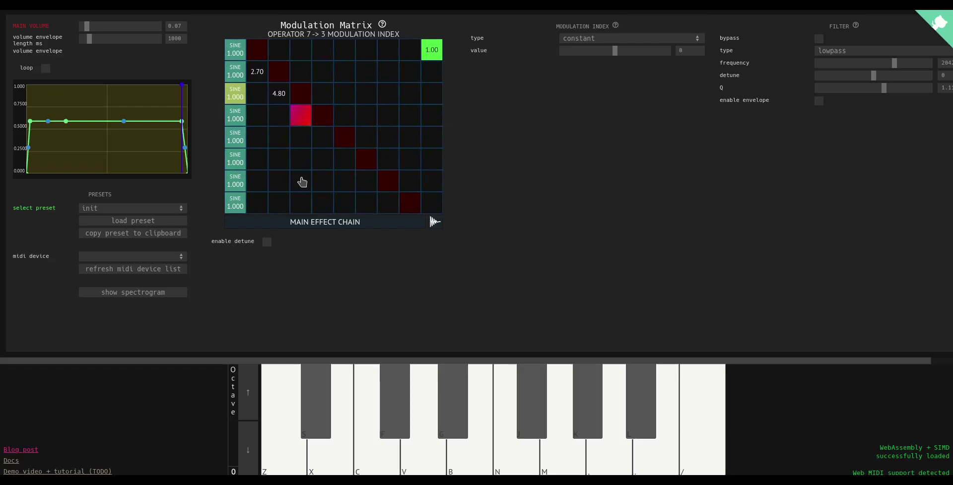
# Step: Zero the 2→1 modulation link (from 2.70) and the 3→2 link (from 4.80)
pyautogui.click(256, 95)
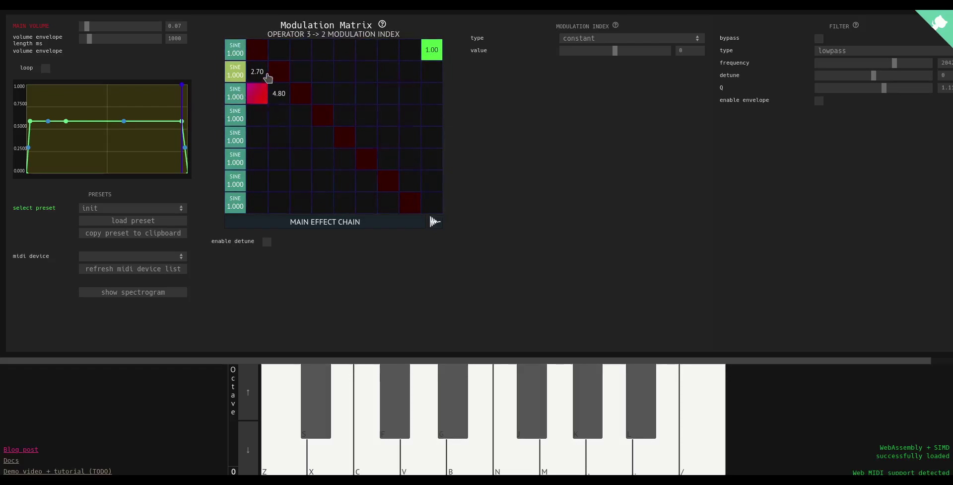
pyautogui.click(256, 73)
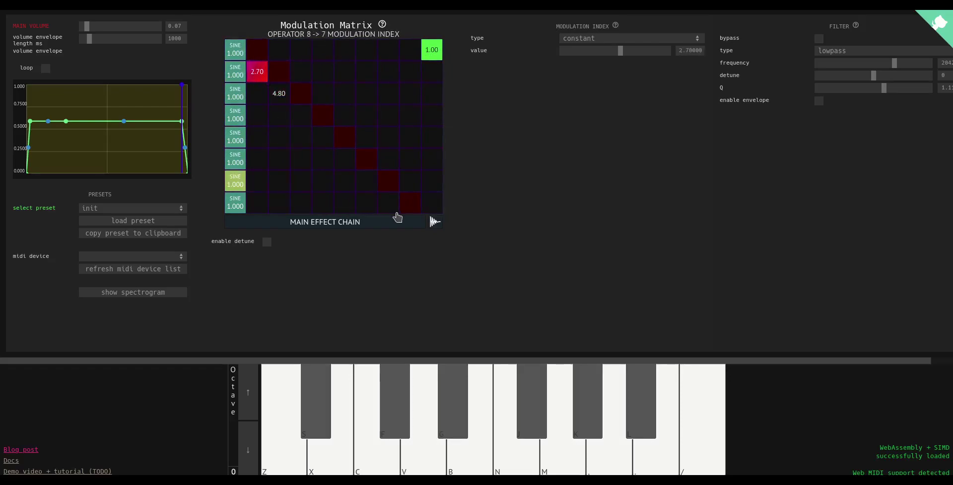
pyautogui.moveTo(622, 51); pyautogui.dragTo(616, 53)
pyautogui.click(278, 98)
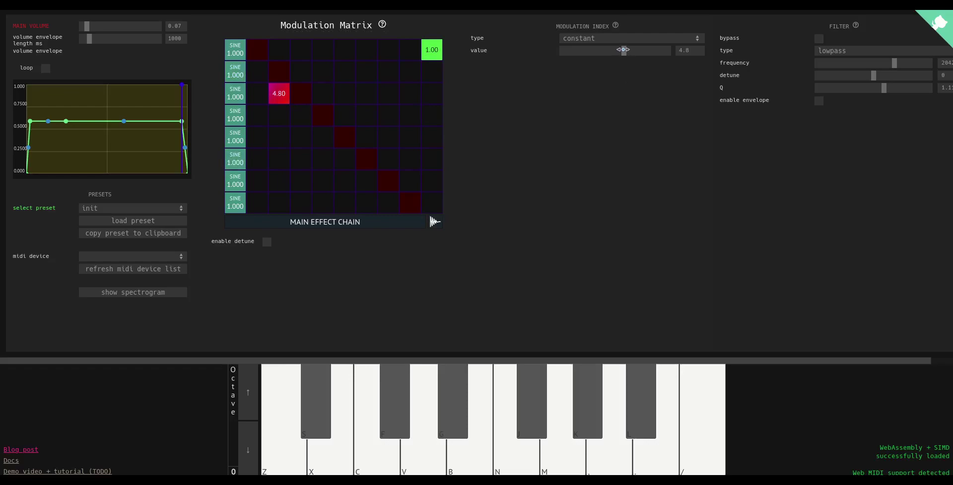
pyautogui.moveTo(616, 52); pyautogui.dragTo(615, 53)
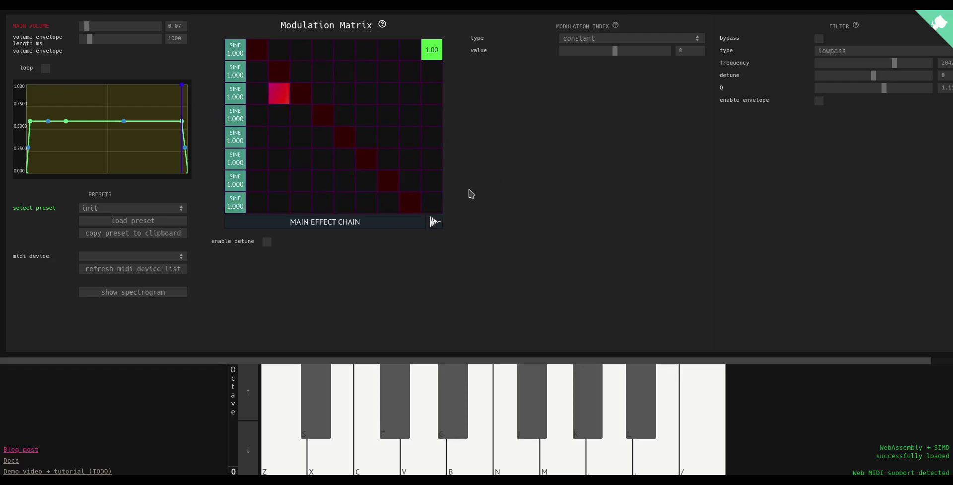
# Step: Drive the 2→1 modulation index with an ADSR envelope ranging 0–8.4, and audition it
pyautogui.click(259, 73)
pyautogui.click(583, 40)
pyautogui.click(571, 64)
pyautogui.click(585, 38)
pyautogui.click(571, 64)
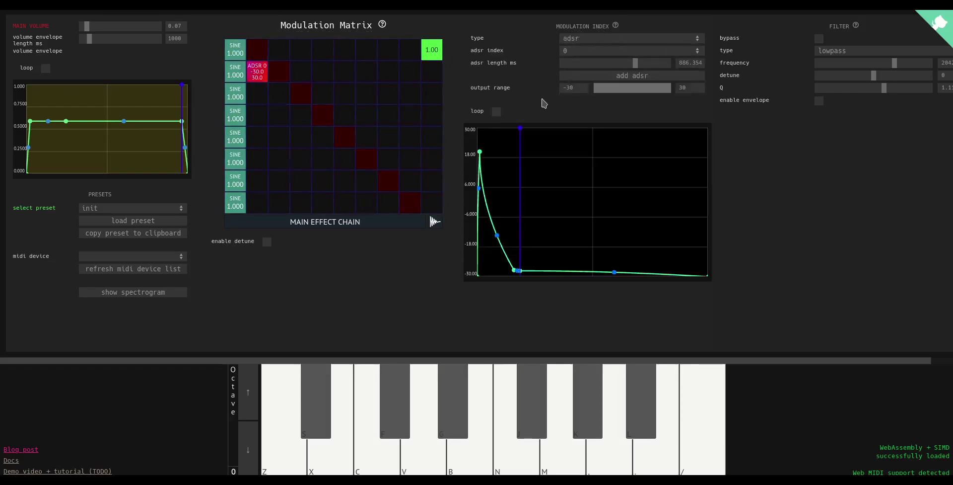
pyautogui.moveTo(596, 88); pyautogui.dragTo(633, 95)
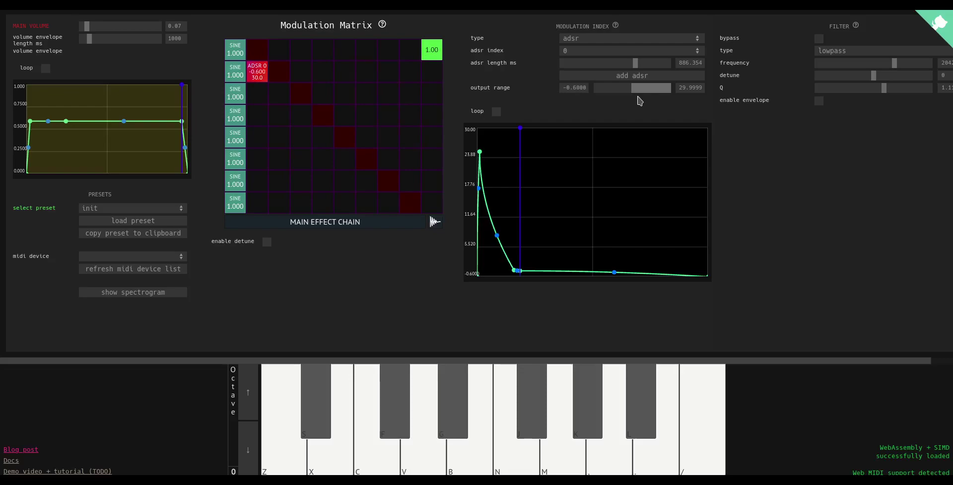
pyautogui.moveTo(632, 88)
pyautogui.mouseDown()
pyautogui.moveTo(648, 102)
pyautogui.moveTo(639, 88)
pyautogui.mouseUp()
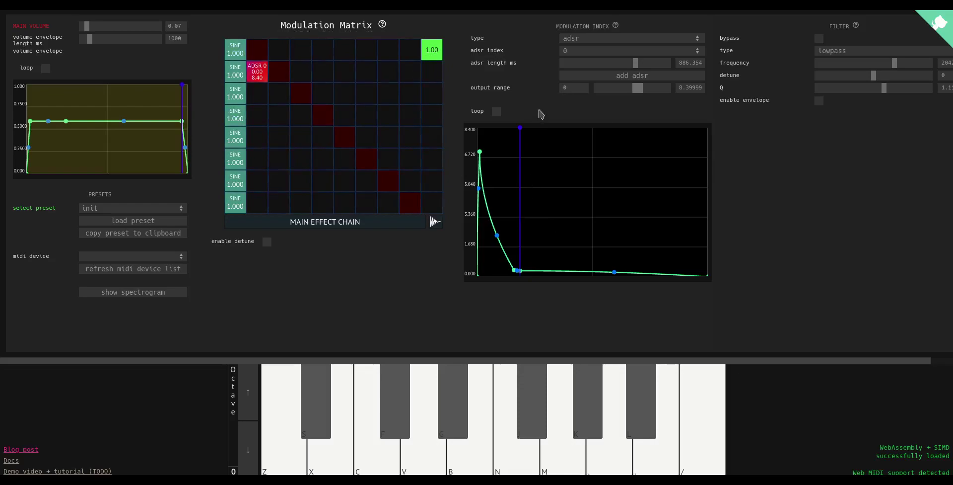
pyautogui.press('v')
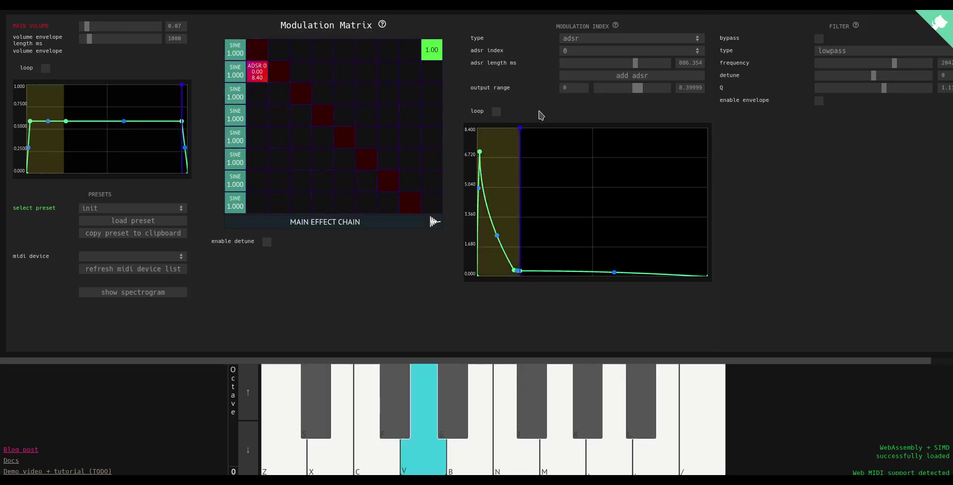
pyautogui.press('v')
pyautogui.press('z')
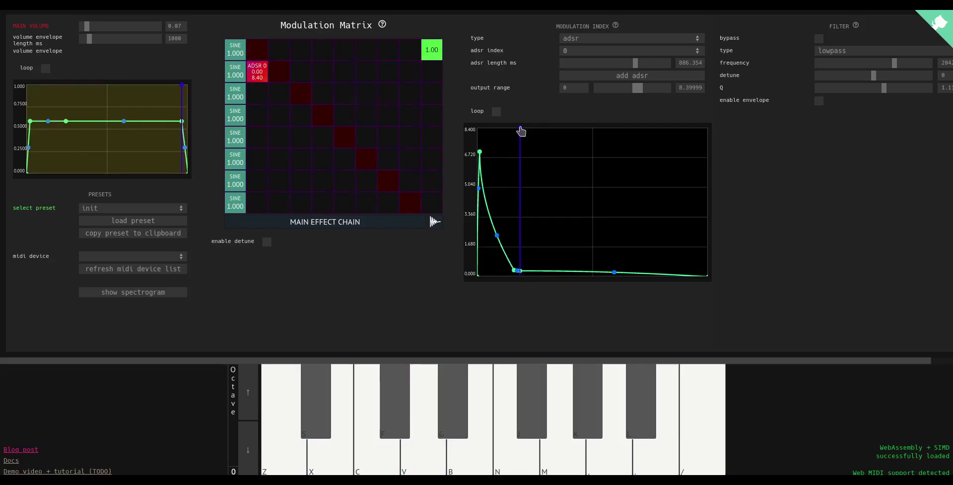
# Step: Move the envelope's sustain point later, drop sustain to zero, and raise main volume to 0.25
pyautogui.moveTo(520, 129); pyautogui.dragTo(538, 128)
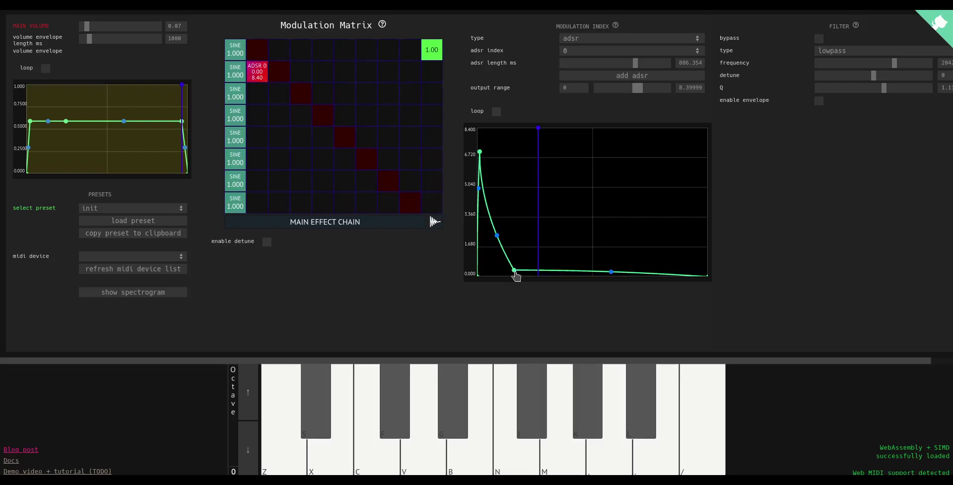
pyautogui.moveTo(517, 273); pyautogui.dragTo(537, 275)
pyautogui.press('n')
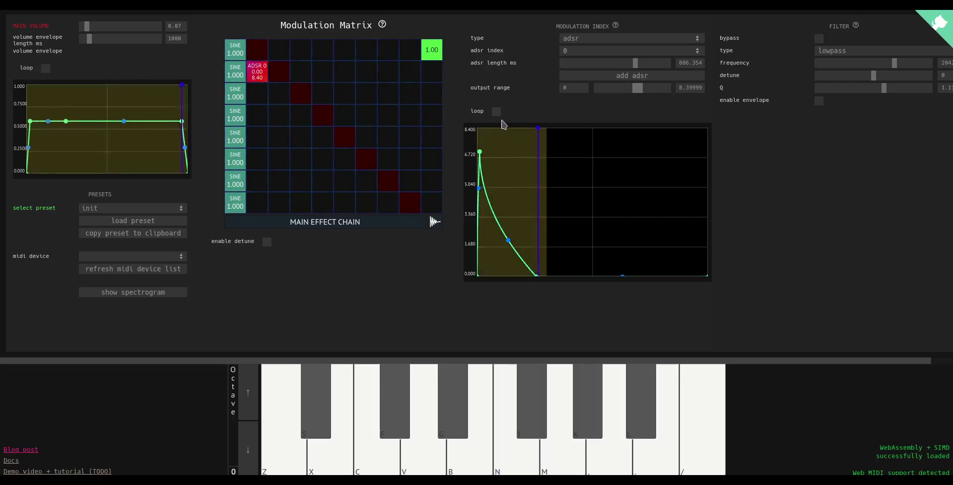
pyautogui.press('z')
pyautogui.moveTo(88, 27); pyautogui.dragTo(101, 27)
pyautogui.press('z')
# Step: Widen the modulation range to 25.8 and lengthen the envelope to 4999 ms, auditioning notes
pyautogui.press('z')
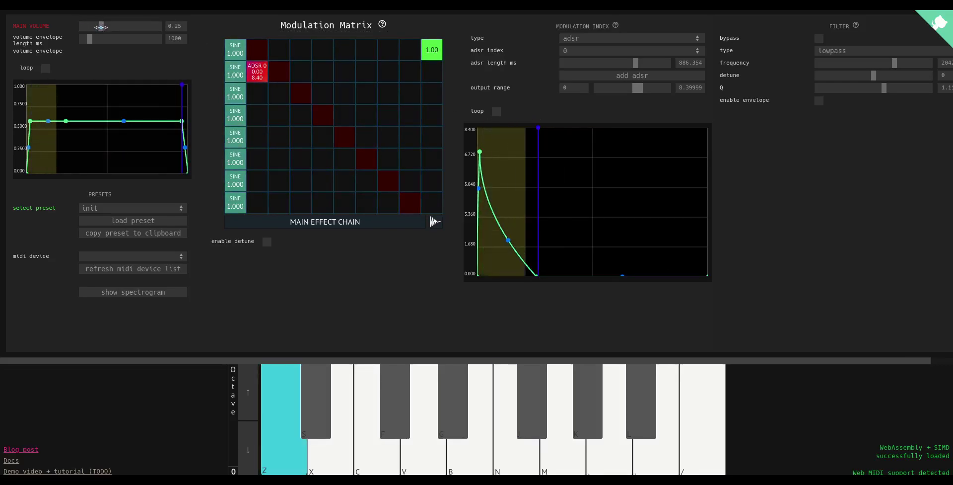
pyautogui.moveTo(643, 84); pyautogui.dragTo(665, 87)
pyautogui.press('z')
pyautogui.press('z')
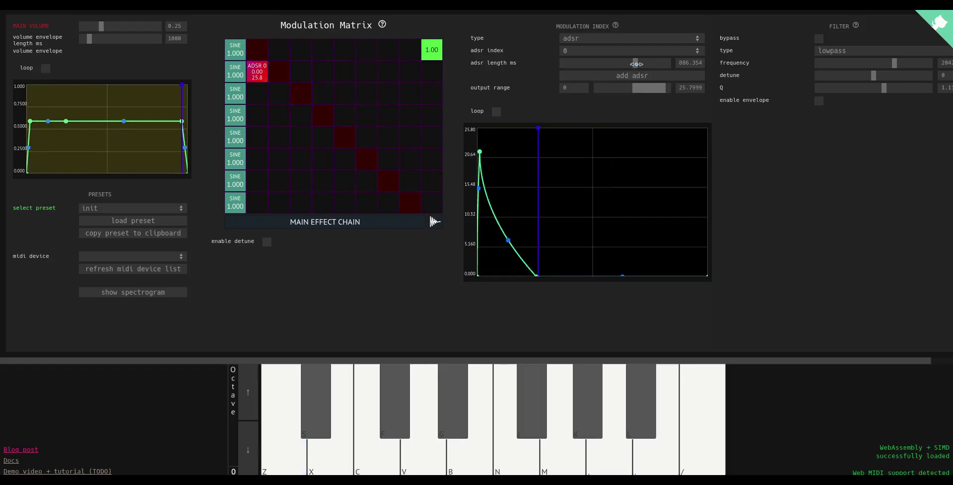
pyautogui.moveTo(638, 64); pyautogui.dragTo(655, 66)
pyautogui.press('z')
pyautogui.press('n')
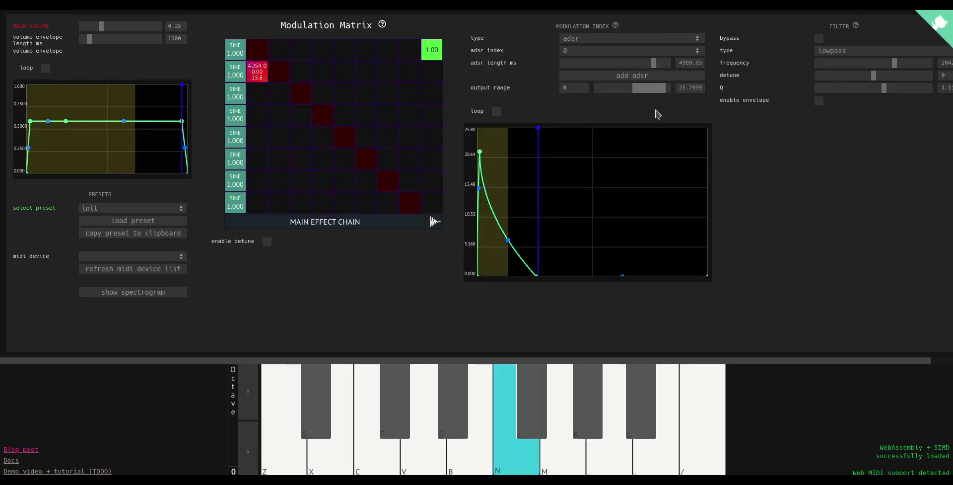
pyautogui.press('v')
pyautogui.press('z')
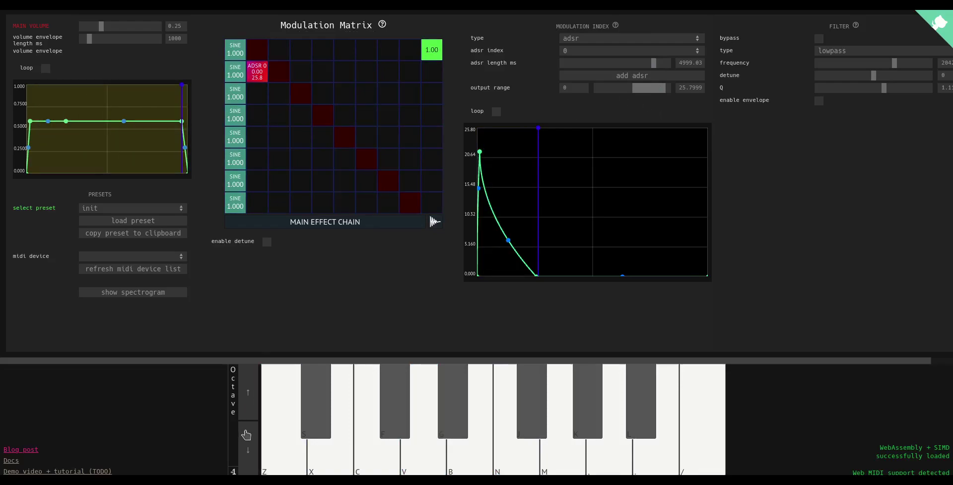
pyautogui.press('z')
# Step: Switch the 3→2 modulation to a newly added ADSR 2 envelope with output range 0 to 7.80
pyautogui.click(279, 99)
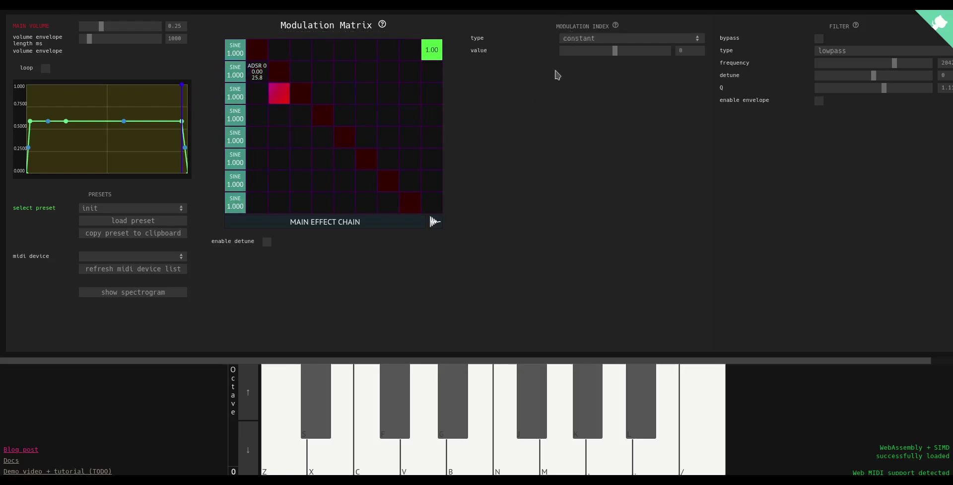
pyautogui.click(580, 40)
pyautogui.click(572, 63)
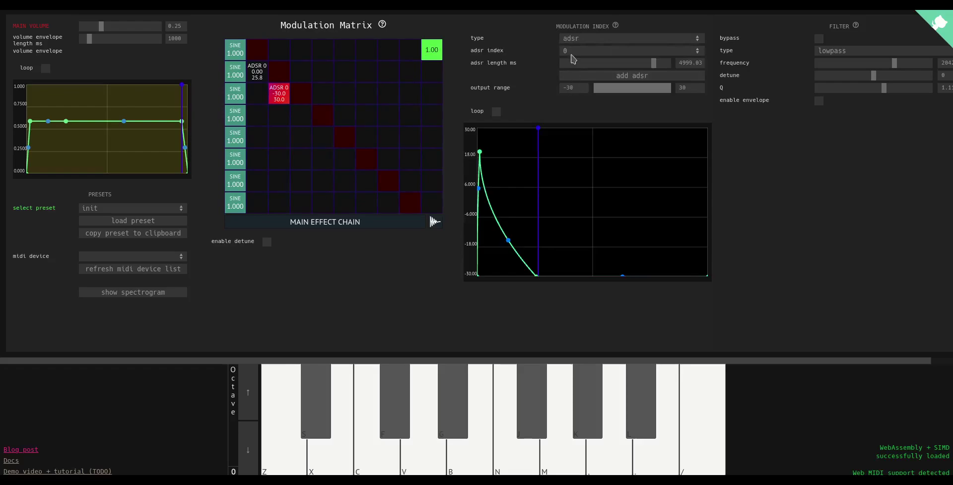
pyautogui.click(571, 51)
pyautogui.click(570, 70)
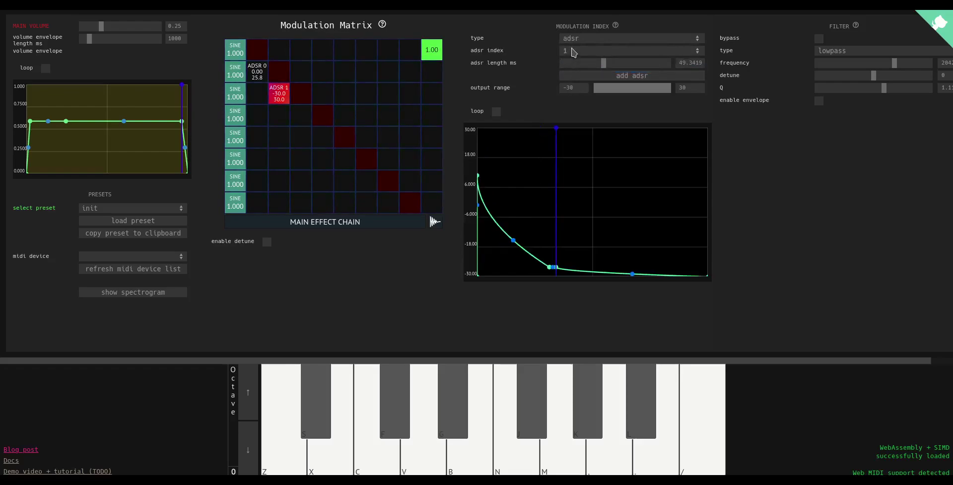
pyautogui.click(597, 77)
pyautogui.click(578, 55)
pyautogui.click(576, 79)
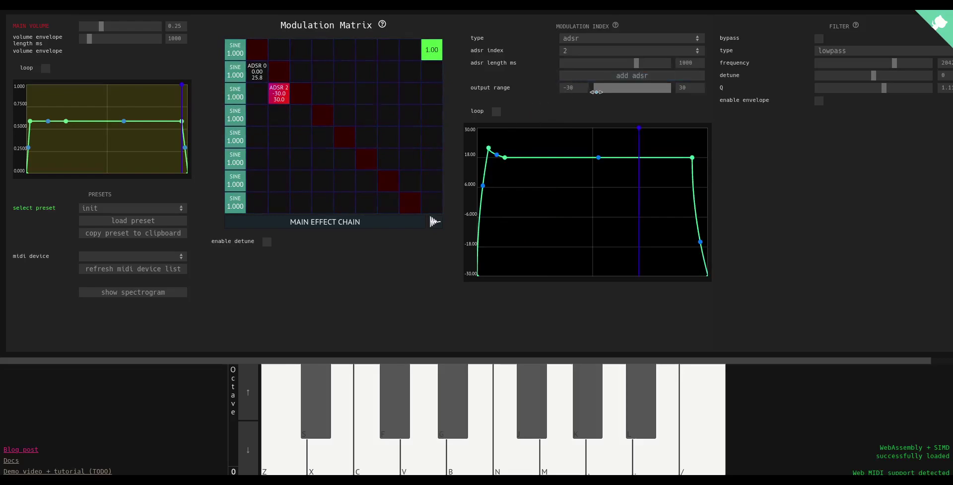
pyautogui.moveTo(594, 90); pyautogui.dragTo(643, 91)
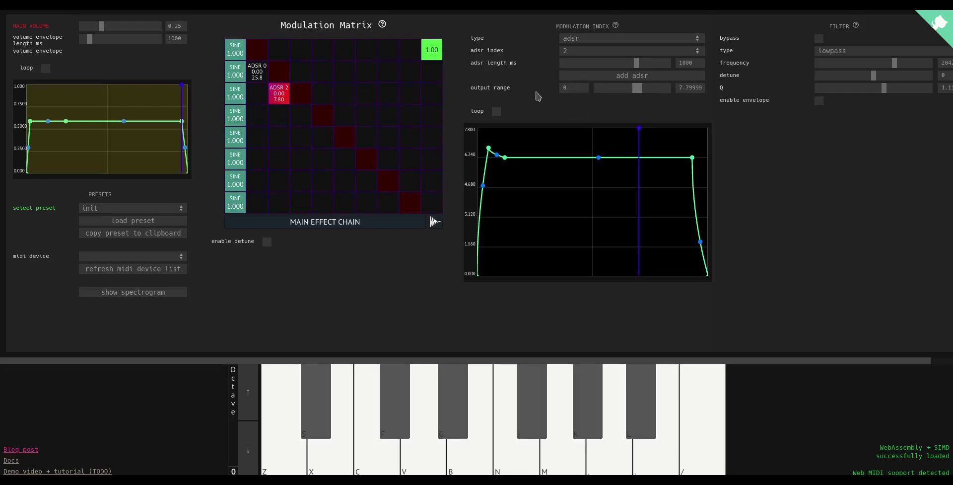
pyautogui.press(',')
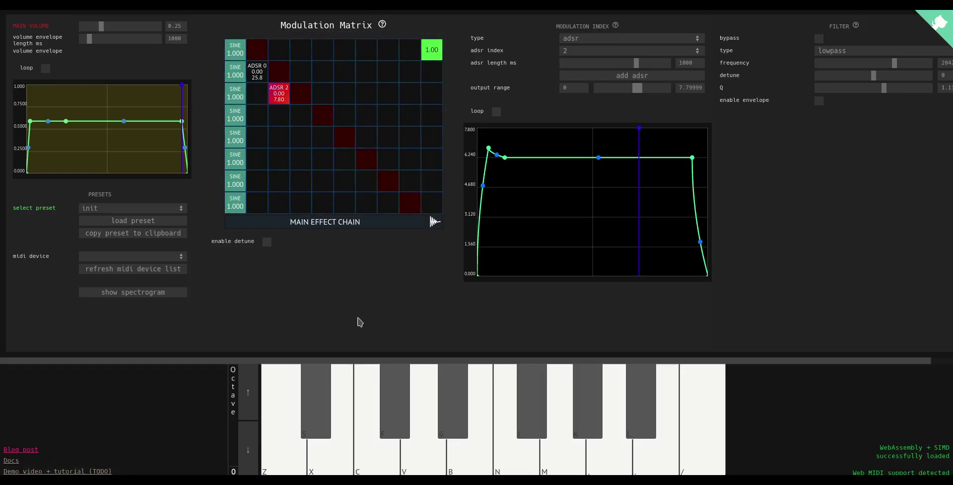
# Step: Load the simple donk preset and audition it with B and Z notes
pyautogui.click(349, 222)
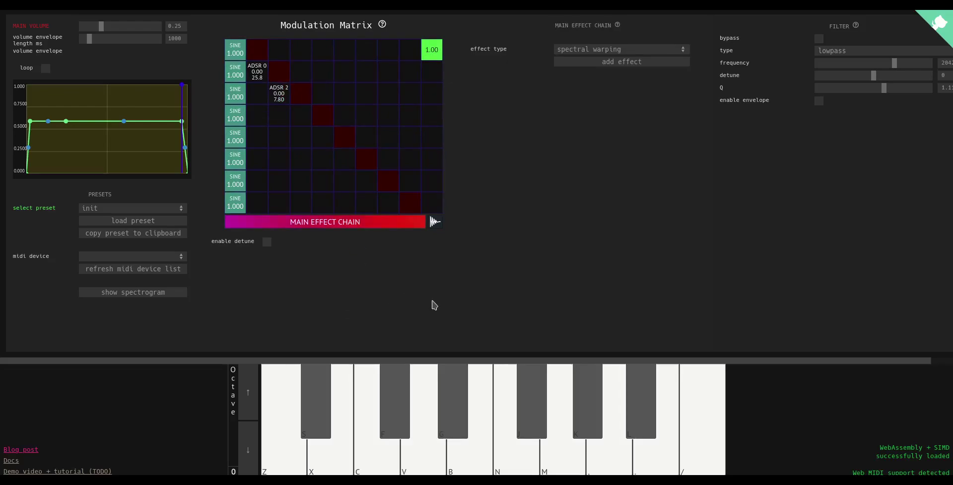
pyautogui.click(130, 209)
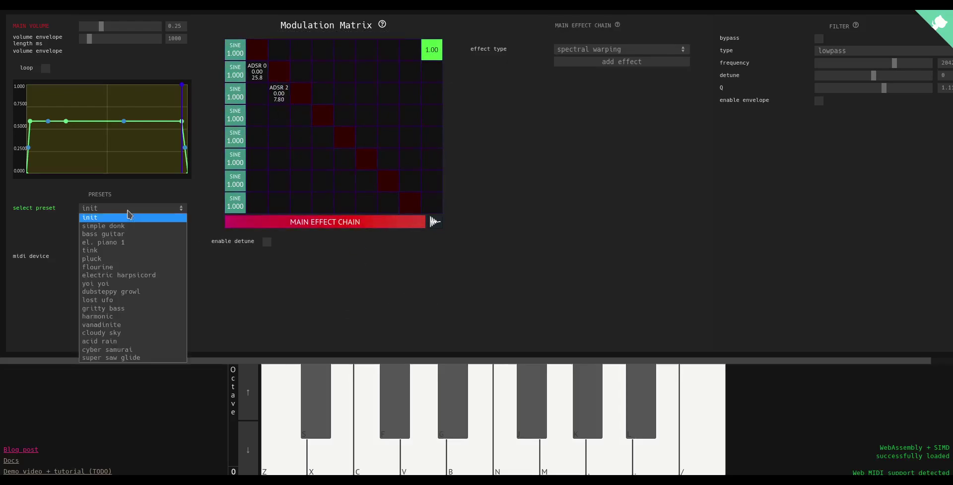
pyautogui.click(104, 225)
pyautogui.click(137, 220)
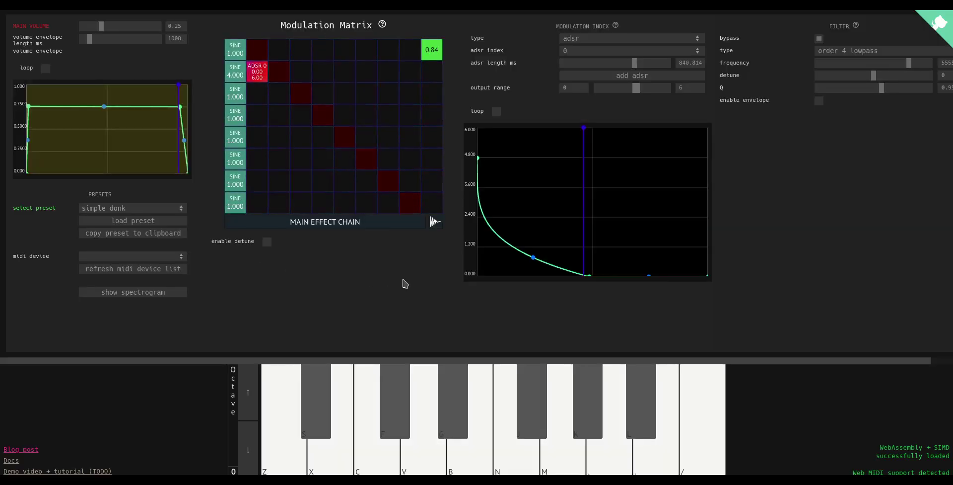
pyautogui.press('b')
pyautogui.press('z')
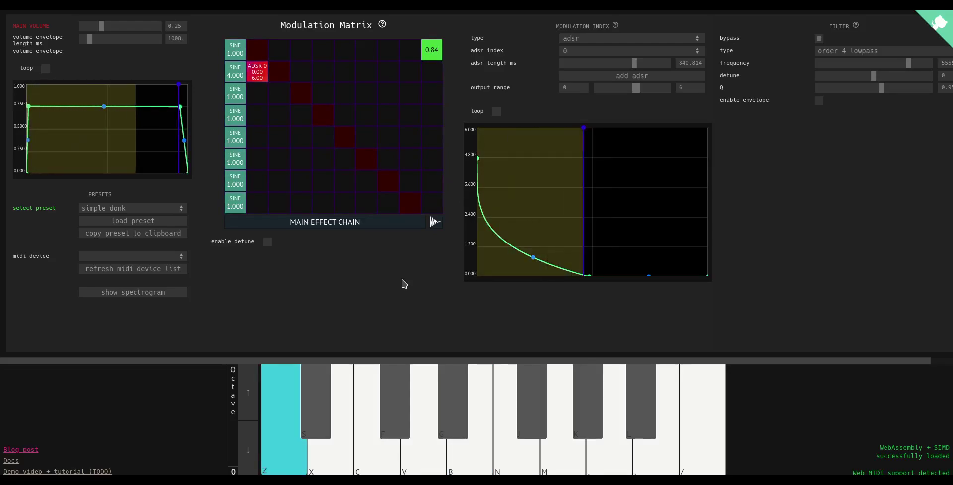
pyautogui.press('b')
pyautogui.press('z')
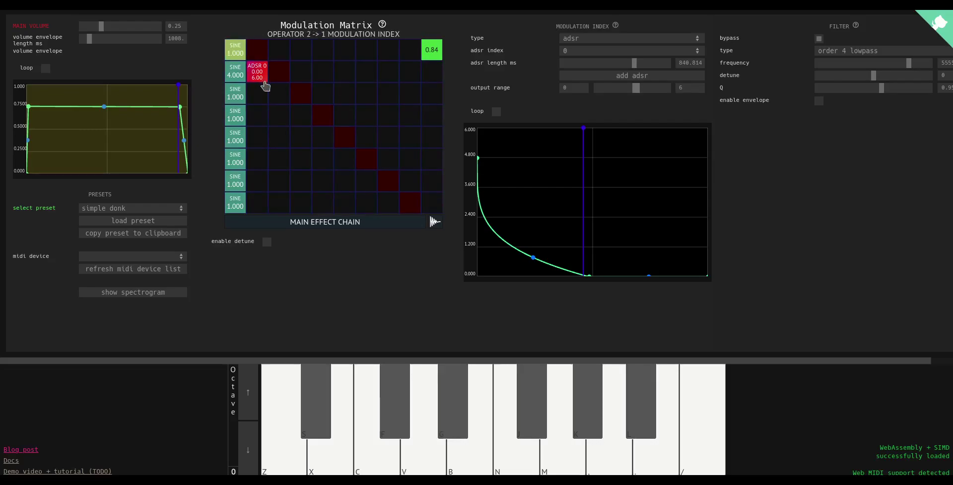
# Step: Play M, Z, C and Z to hear the simple donk preset
pyautogui.press('m')
pyautogui.press('z')
pyautogui.press('c')
pyautogui.press('z')
# Step: Add a bitcrusher to the main effect chain with a constant sample rate
pyautogui.click(330, 222)
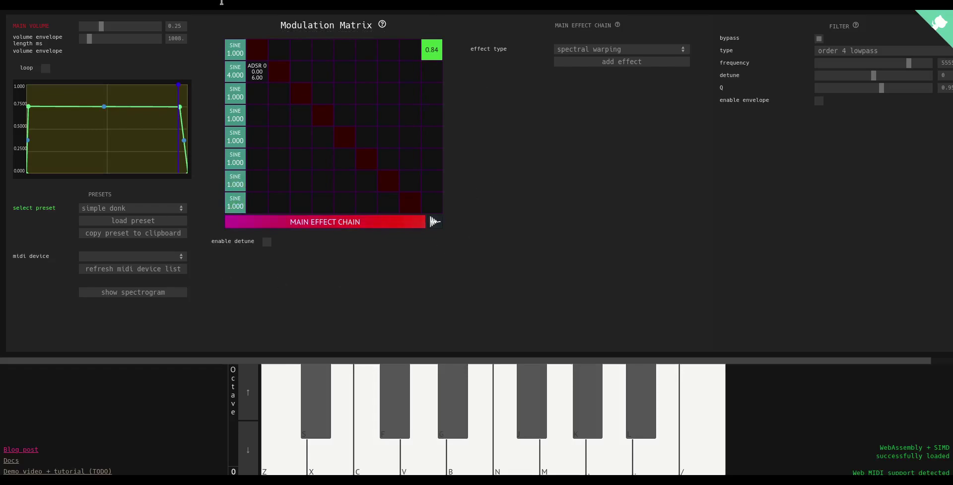
pyautogui.click(608, 50)
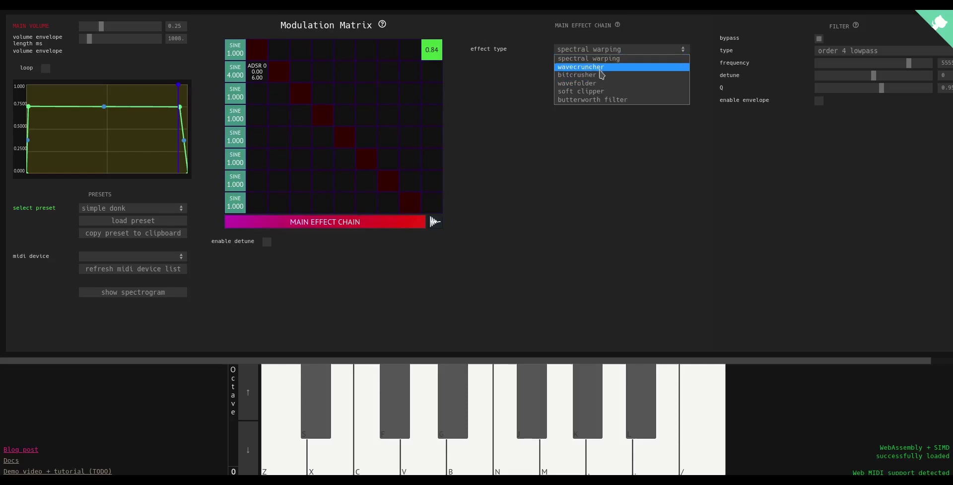
pyautogui.click(602, 74)
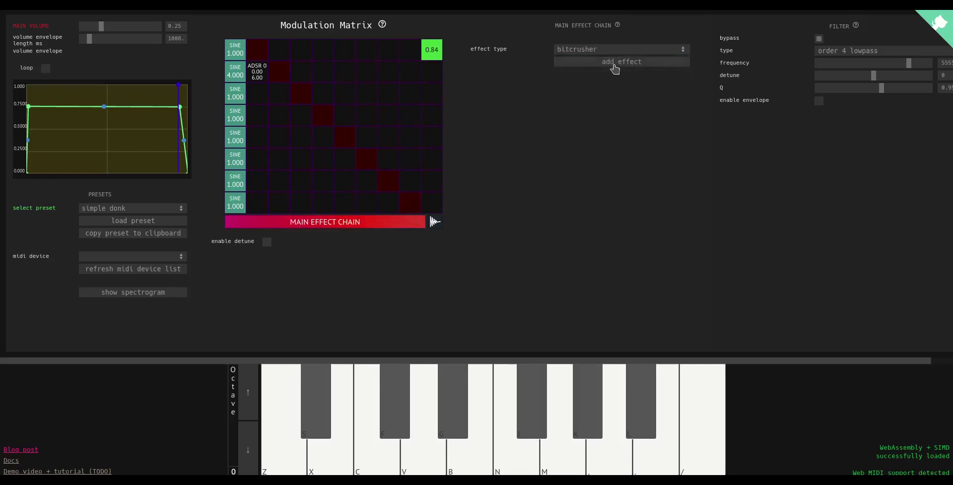
pyautogui.click(616, 63)
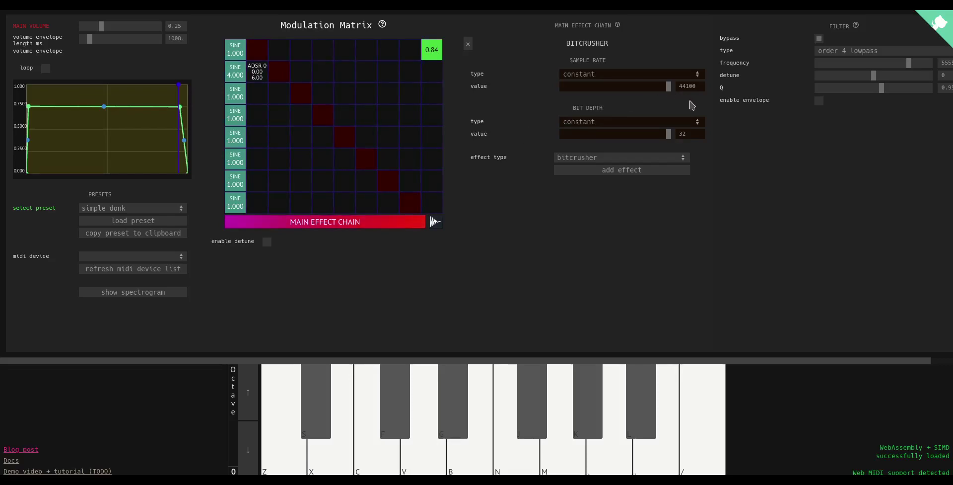
pyautogui.click(602, 74)
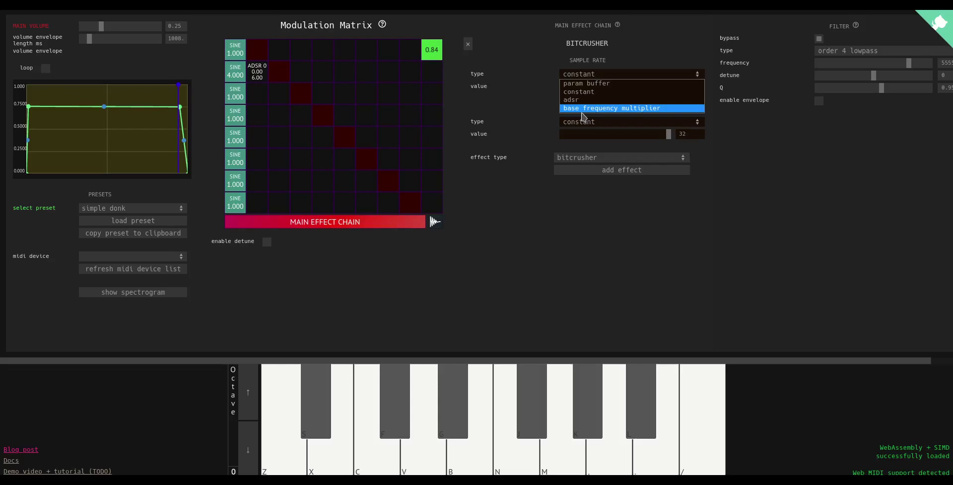
pyautogui.click(580, 91)
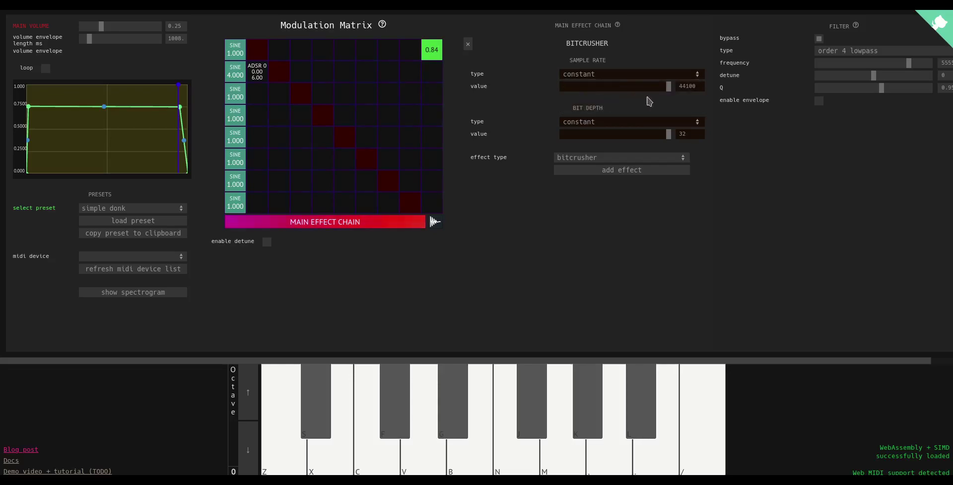
# Step: Lower the bitcrusher sample rate to 2401, audition it, then reset it to 44100
pyautogui.press('v')
pyautogui.moveTo(668, 83); pyautogui.dragTo(568, 83)
pyautogui.press('v')
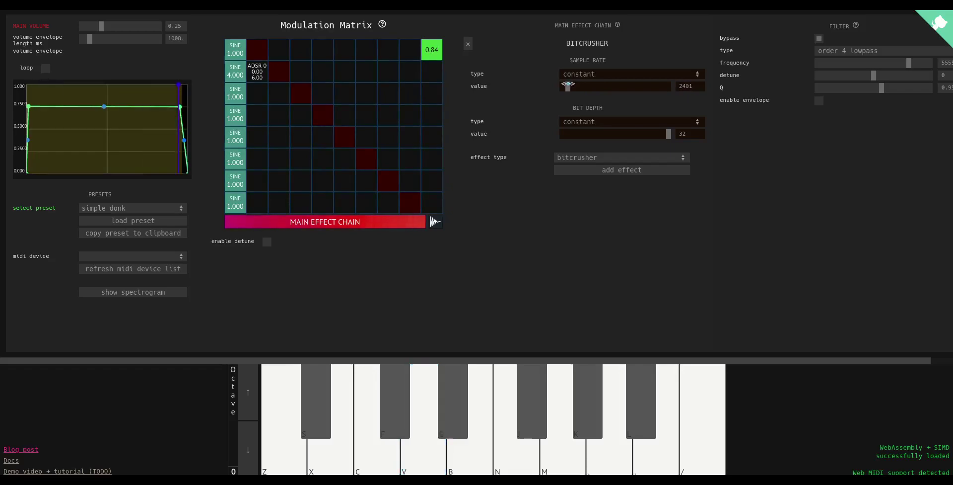
pyautogui.press('z')
pyautogui.press('z')
pyautogui.press('z')
pyautogui.doubleClick(569, 86)
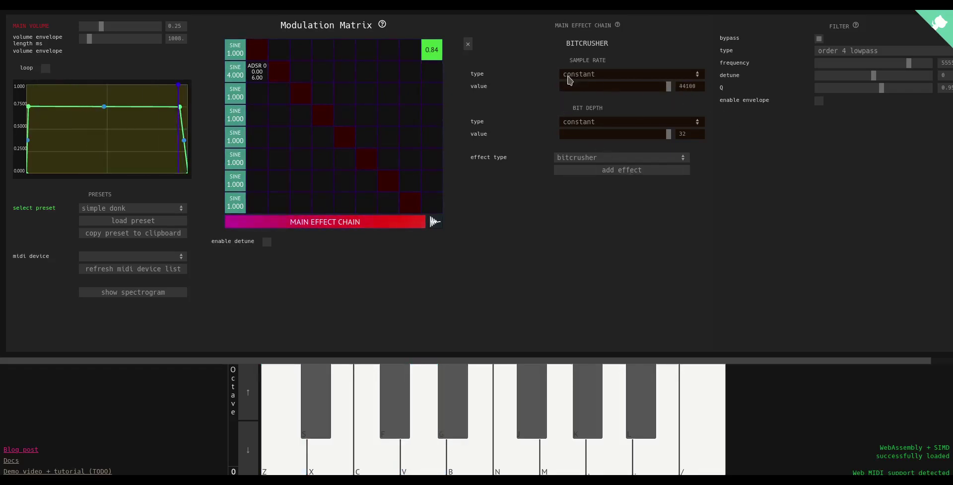
# Step: Remove the bitcrusher from the main effect chain and pick wavefolder as the effect type
pyautogui.press('m')
pyautogui.press('z')
pyautogui.click(468, 44)
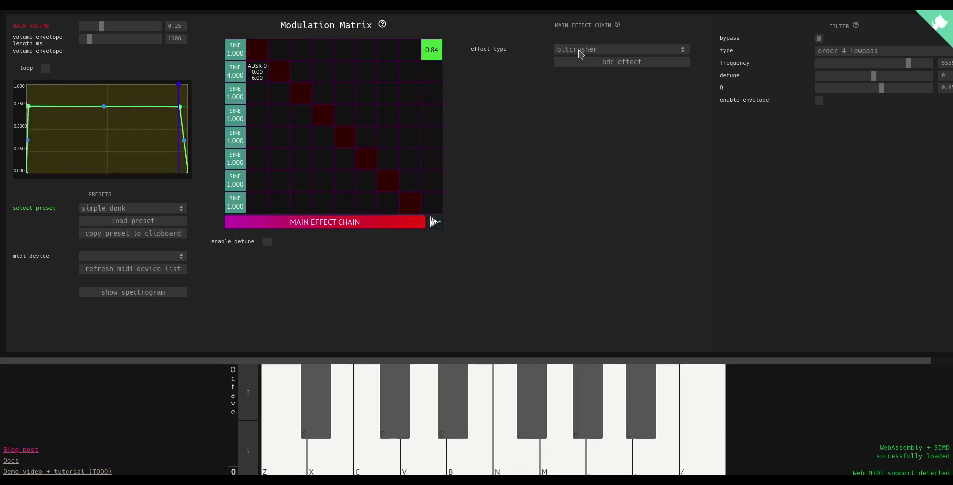
pyautogui.click(579, 49)
pyautogui.click(582, 85)
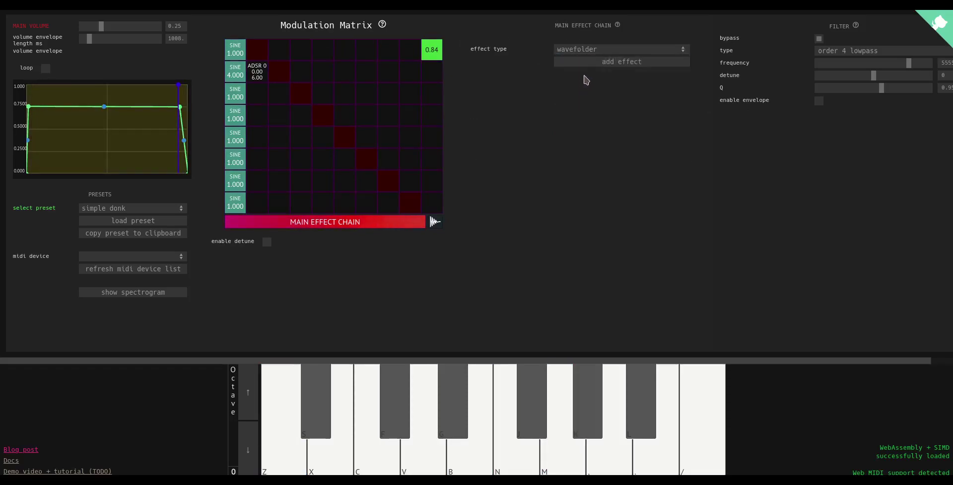
# Step: Lower main volume to 0.11, add the wavefolder, and set its gain to 1.76
pyautogui.moveTo(101, 30); pyautogui.dragTo(89, 29)
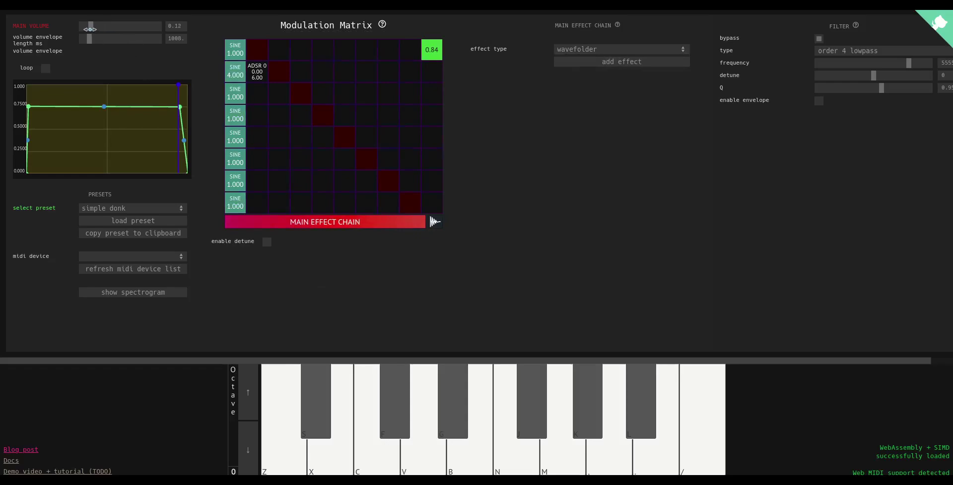
pyautogui.click(598, 62)
pyautogui.press('z')
pyautogui.moveTo(572, 86)
pyautogui.mouseDown()
pyautogui.moveTo(623, 86)
pyautogui.moveTo(578, 86)
pyautogui.mouseUp()
pyautogui.press('z')
pyautogui.press('z')
pyautogui.press('z')
pyautogui.press('n')
pyautogui.press('z')
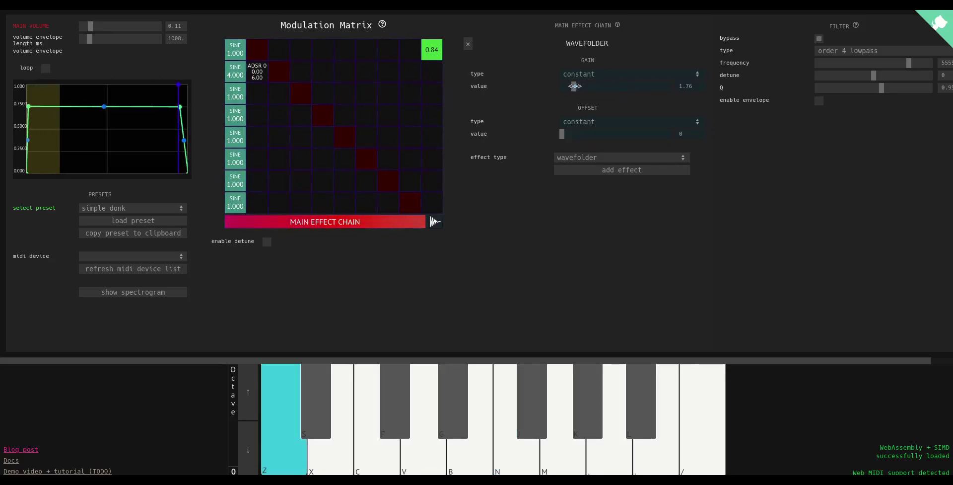
pyautogui.press('z')
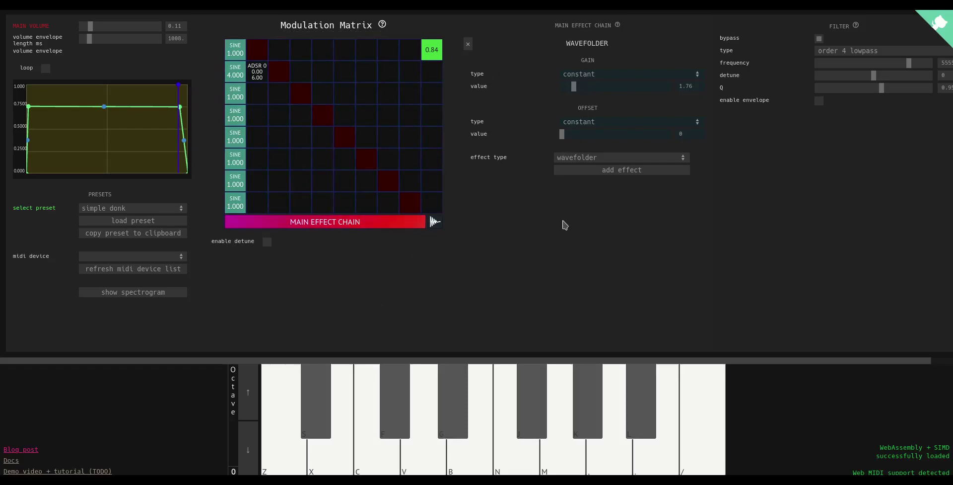
# Step: Play notes while sweeping the filter cutoff frequency down and back up
pyautogui.moveTo(511, 361); pyautogui.dragTo(640, 356)
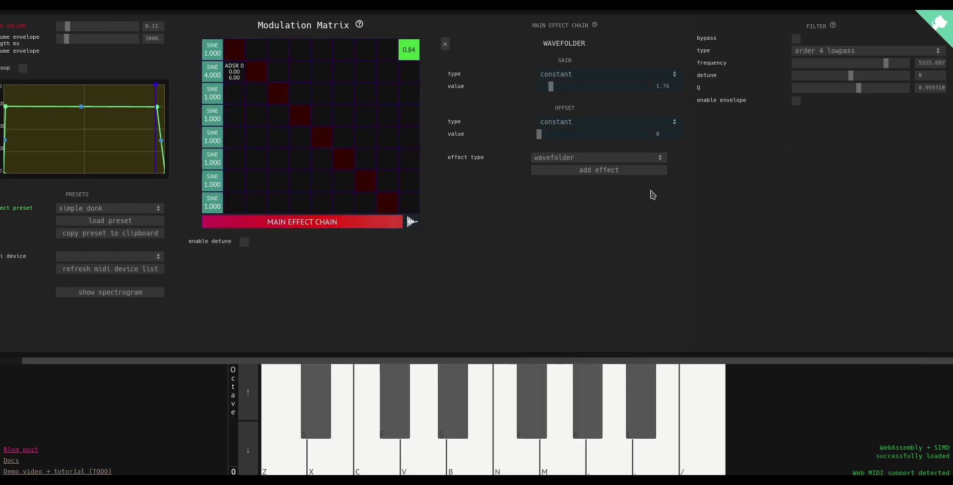
pyautogui.press('b')
pyautogui.press('b')
pyautogui.press('b')
pyautogui.moveTo(881, 63); pyautogui.dragTo(808, 191)
pyautogui.press('b')
pyautogui.press('b')
pyautogui.press('b')
pyautogui.moveTo(818, 59); pyautogui.dragTo(897, 63)
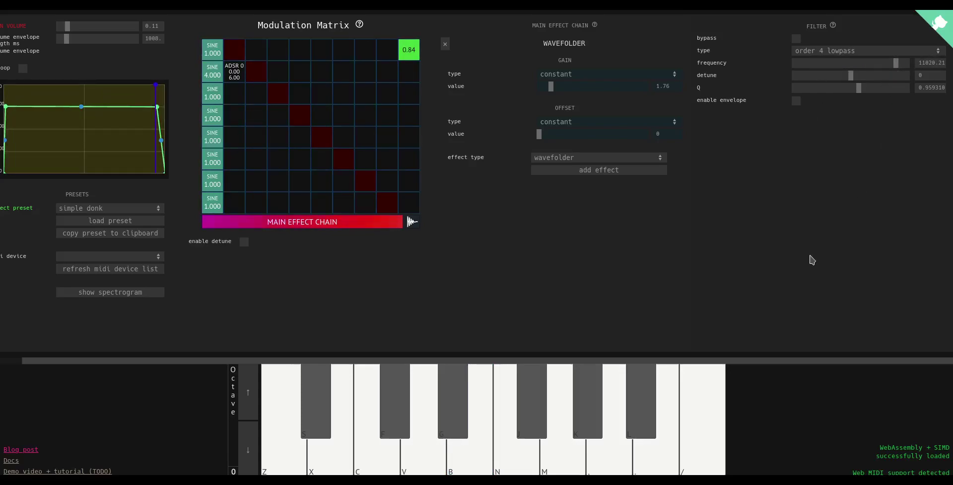
pyautogui.press('n')
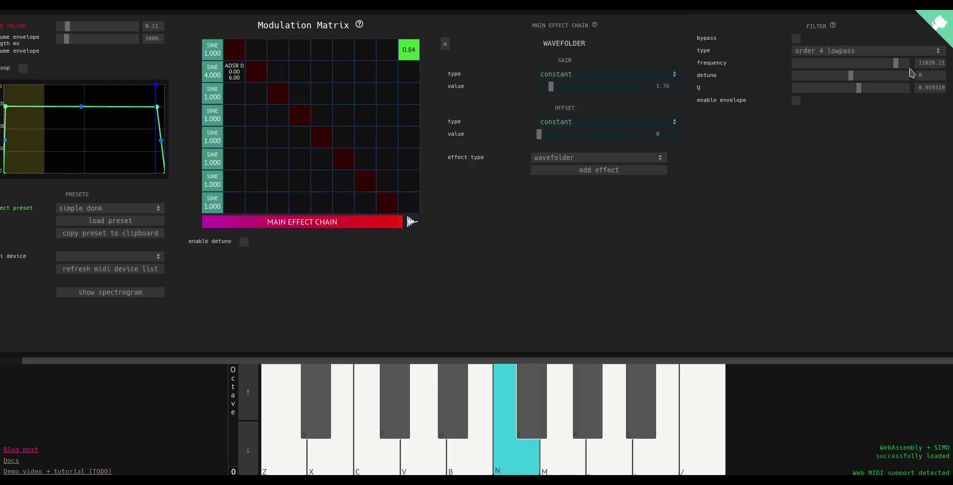
# Step: Switch the filter to bandpass with cutoff about 91.2 and Q about 1.32
pyautogui.click(846, 51)
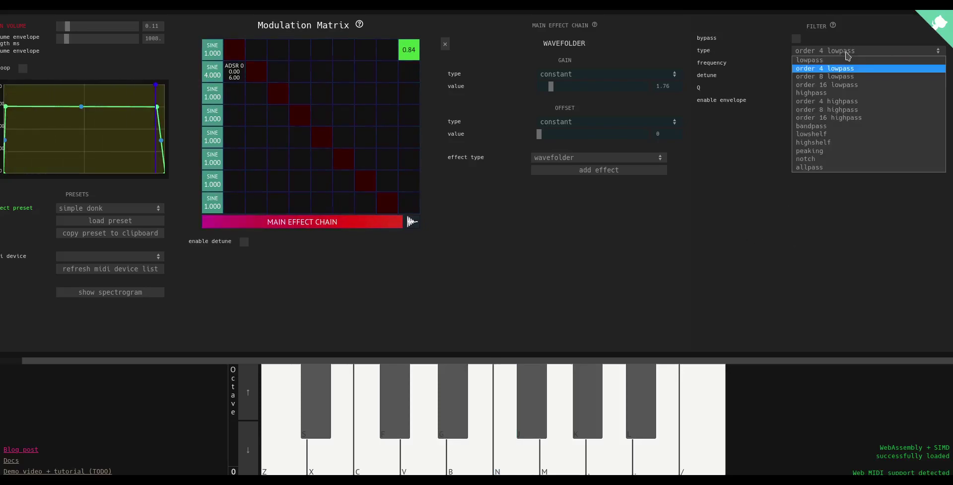
pyautogui.click(812, 126)
pyautogui.press('v')
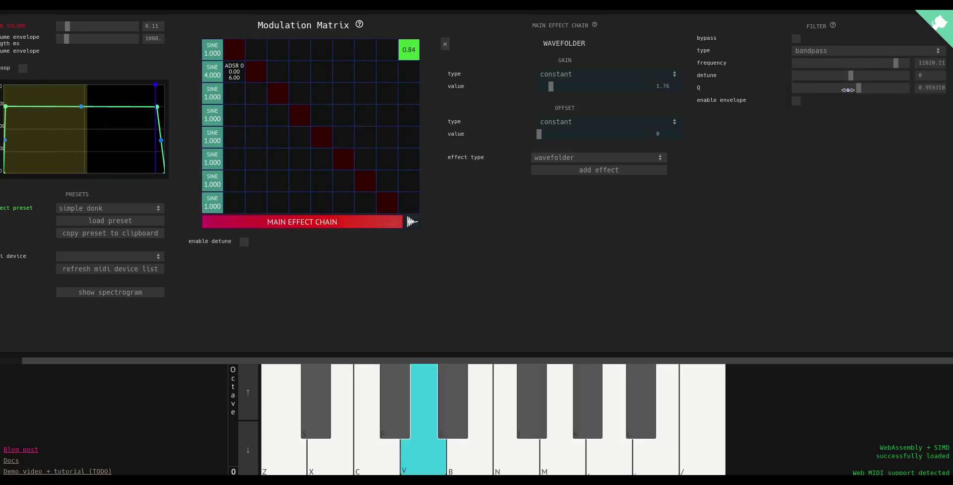
pyautogui.moveTo(852, 90)
pyautogui.mouseDown()
pyautogui.moveTo(844, 89)
pyautogui.moveTo(863, 90)
pyautogui.mouseUp()
pyautogui.moveTo(896, 62); pyautogui.dragTo(826, 63)
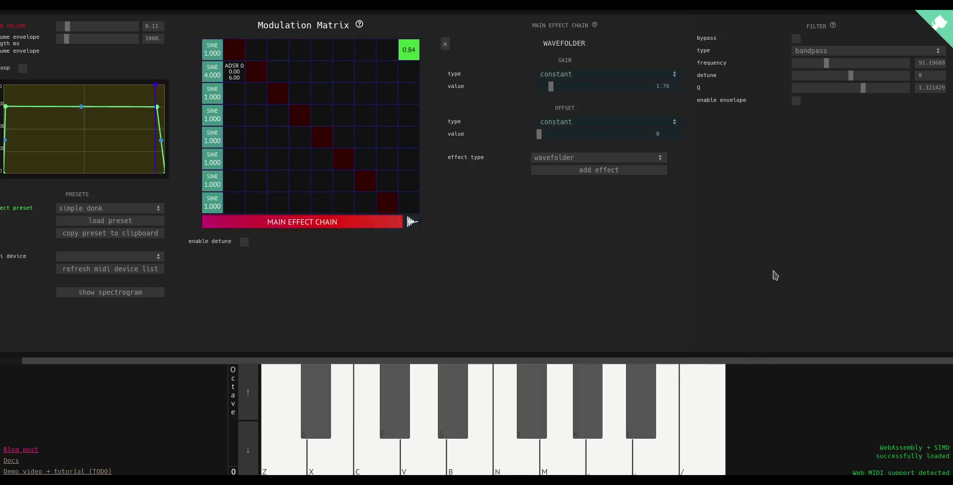
# Step: Enable the filter envelope and shape it to peak near 4474, then fall to 80
pyautogui.click(797, 100)
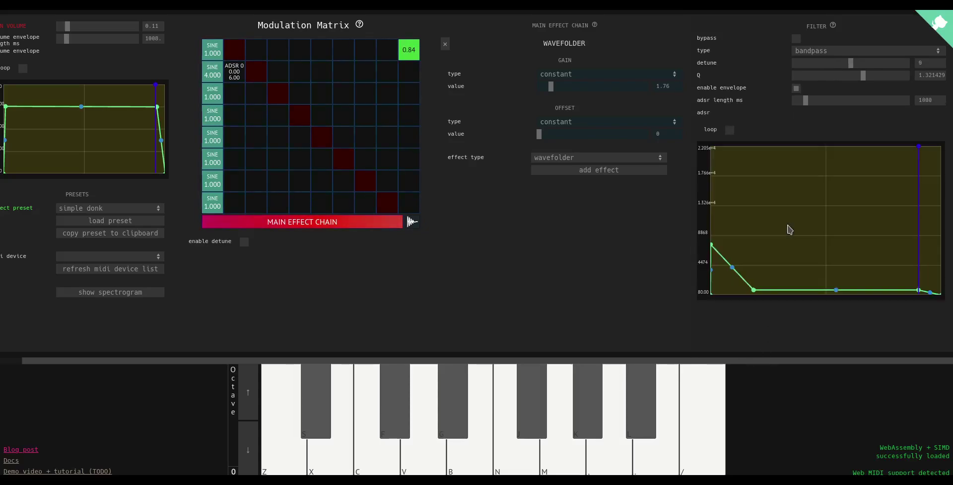
pyautogui.moveTo(755, 292); pyautogui.dragTo(833, 292)
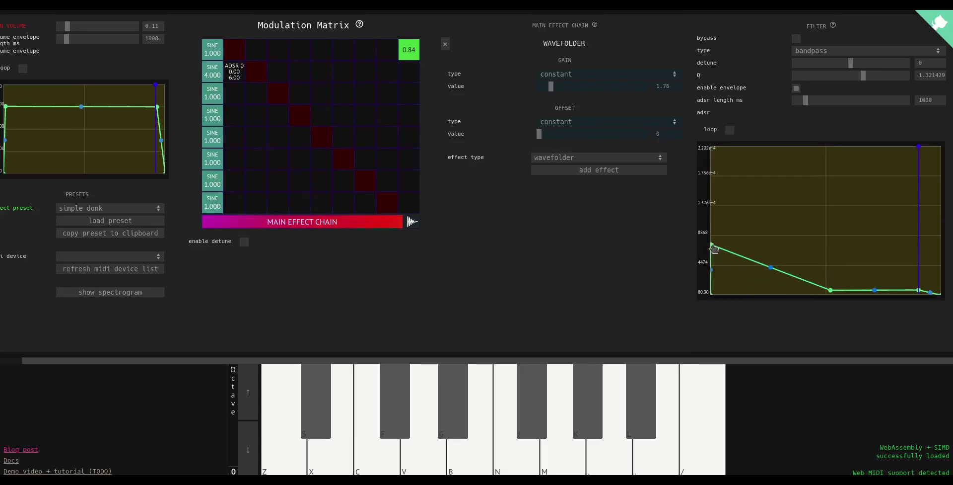
pyautogui.moveTo(714, 248); pyautogui.dragTo(735, 251)
pyautogui.press('c')
pyautogui.press('m')
pyautogui.press('b')
pyautogui.press('z')
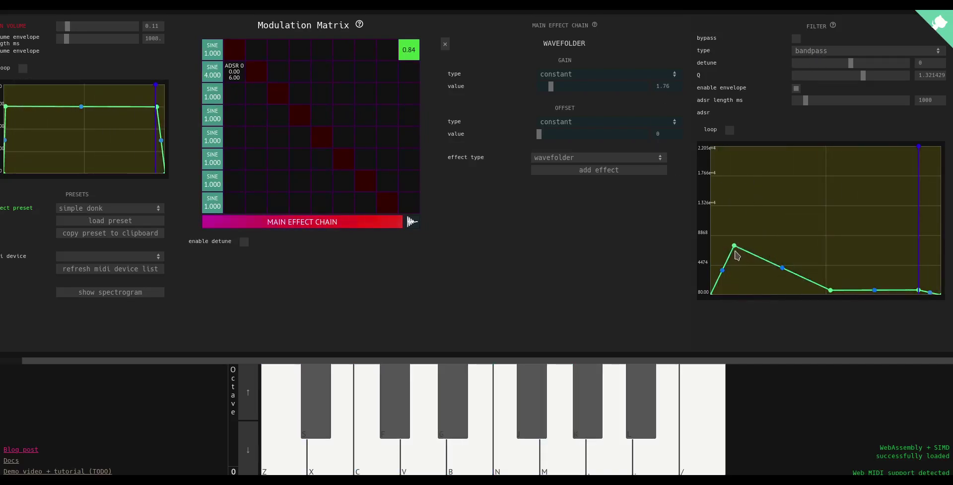
pyautogui.moveTo(735, 251); pyautogui.dragTo(723, 262)
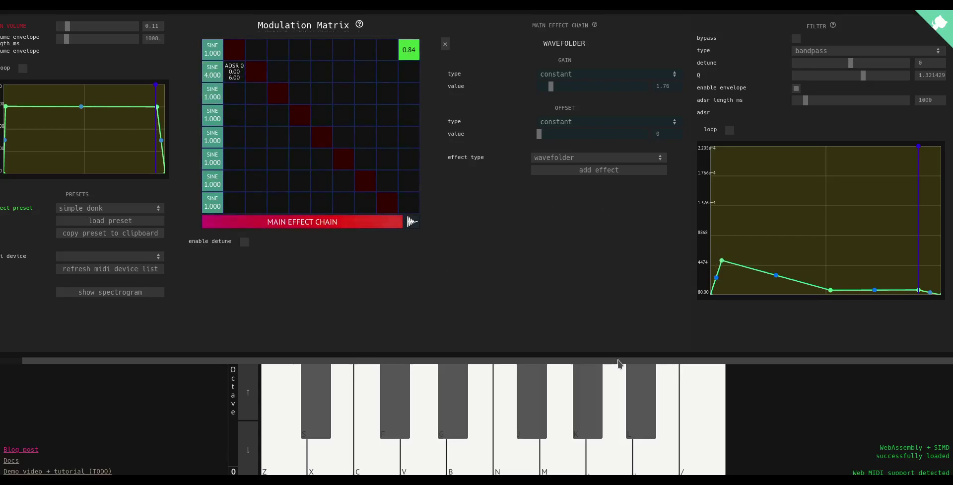
pyautogui.moveTo(616, 360); pyautogui.dragTo(388, 372)
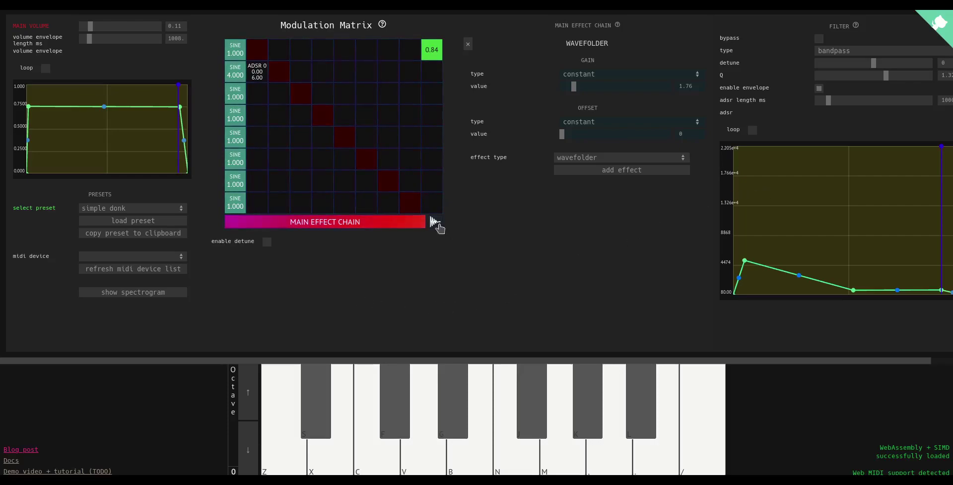
# Step: Bypass the filter and reduce the wavefolder gain to 0.8
pyautogui.click(819, 39)
pyautogui.moveTo(574, 88); pyautogui.dragTo(567, 87)
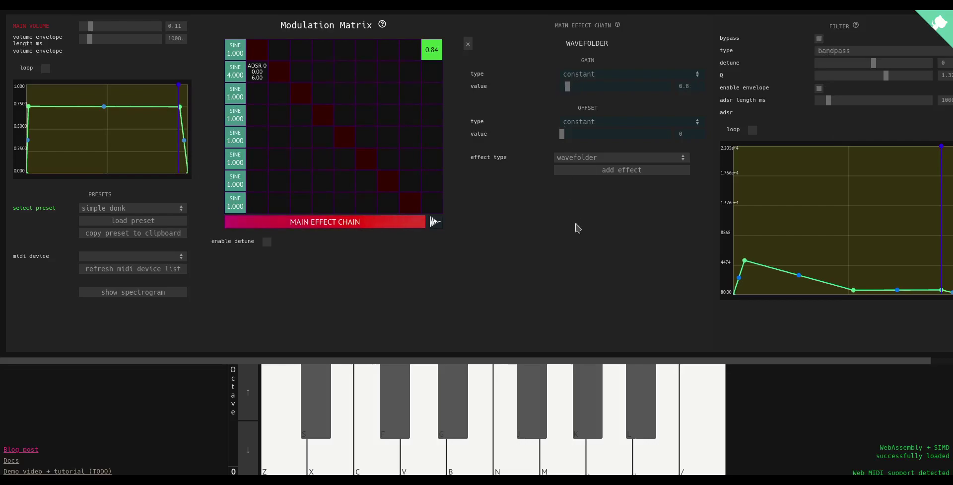
pyautogui.press('b')
# Step: Show the oscilloscope and watch the waveforms of several low and high notes
pyautogui.click(439, 228)
pyautogui.press('x')
pyautogui.press('m')
pyautogui.press('b')
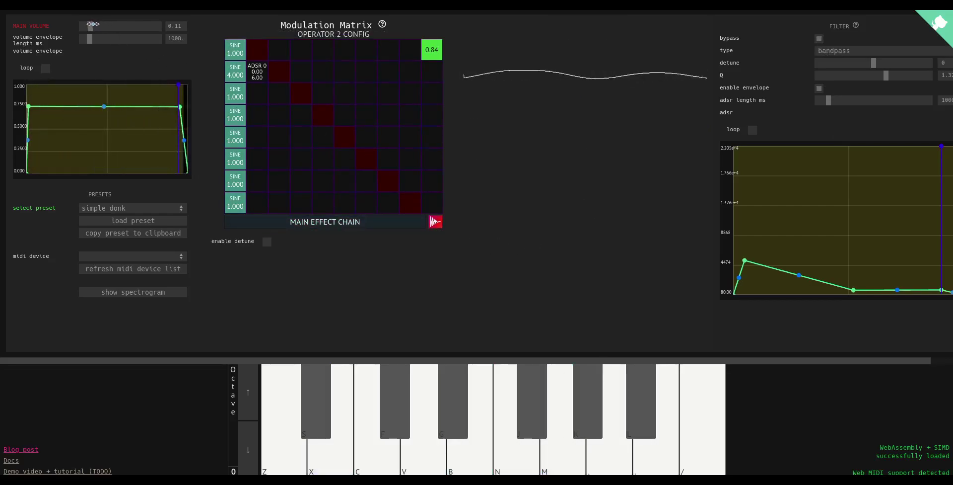
pyautogui.press('b')
pyautogui.press('z')
pyautogui.press(',')
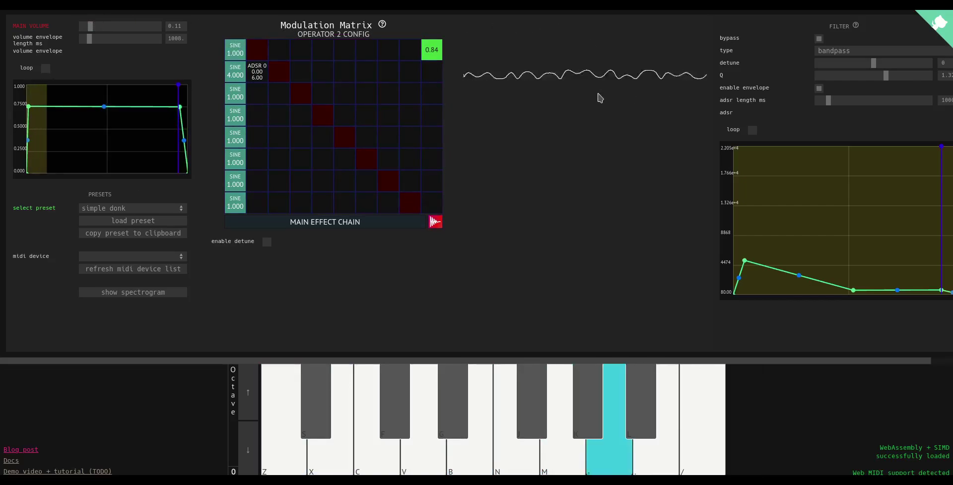
pyautogui.press('b')
pyautogui.press('z')
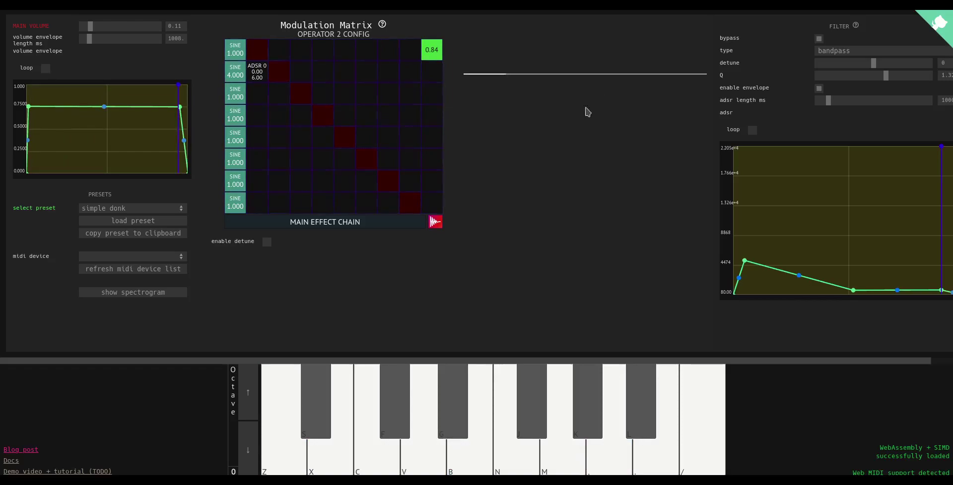
pyautogui.press('.')
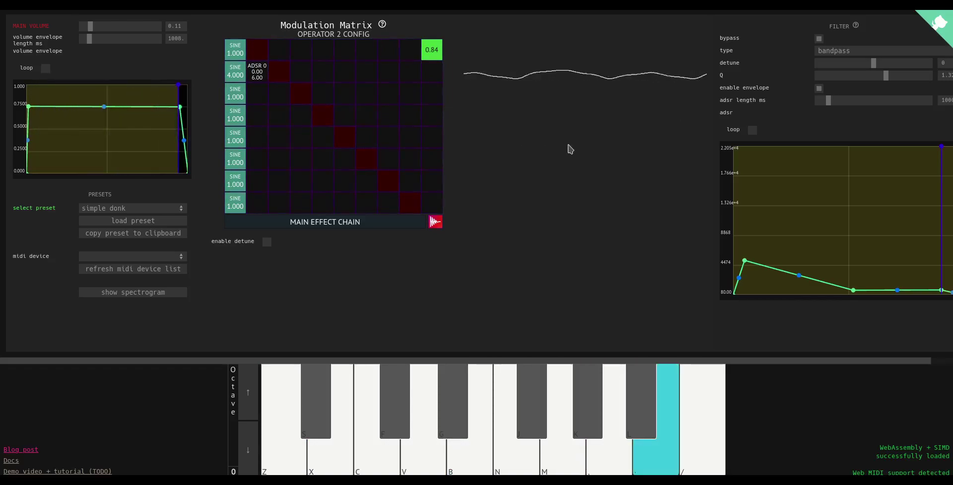
pyautogui.press('n')
pyautogui.press('z')
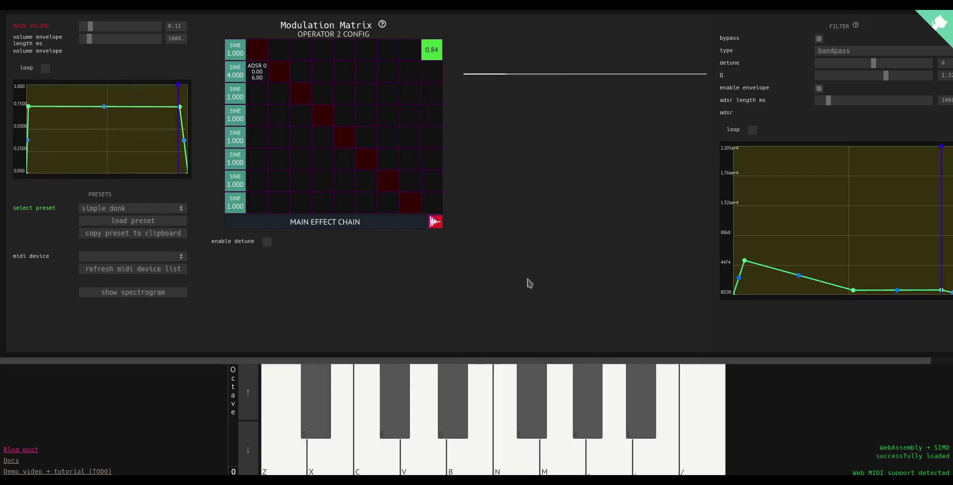
# Step: Show the spectrogram and play a run of notes to draw on it
pyautogui.click(153, 295)
pyautogui.press(',')
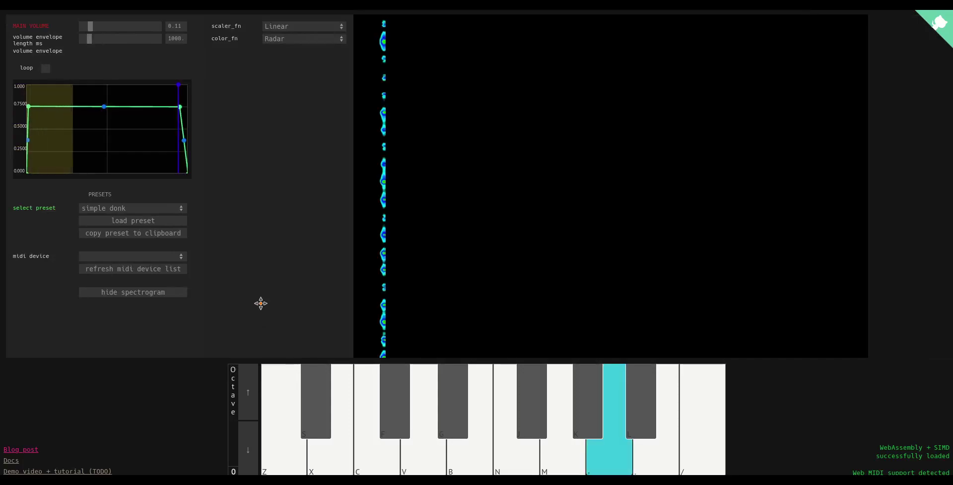
pyautogui.press('n')
pyautogui.press('z')
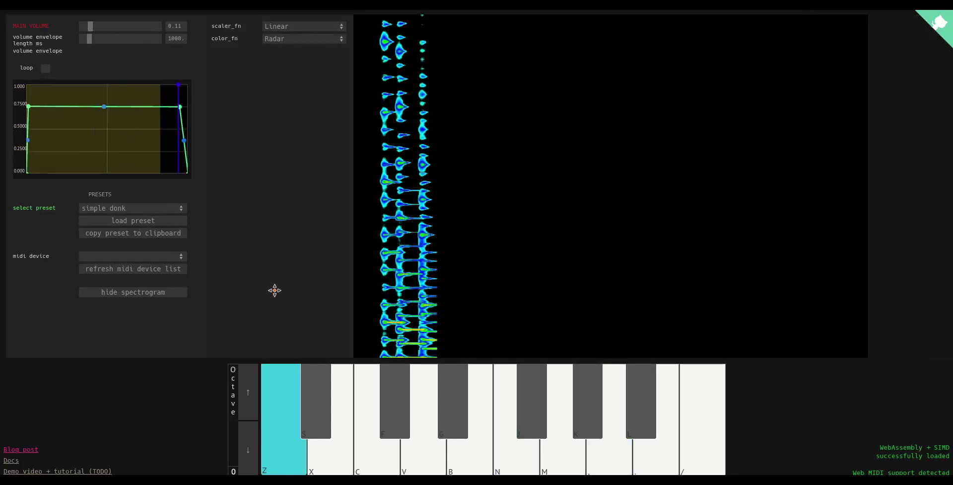
pyautogui.press('n')
pyautogui.press('b')
pyautogui.press('v')
pyautogui.press('c')
pyautogui.press('z')
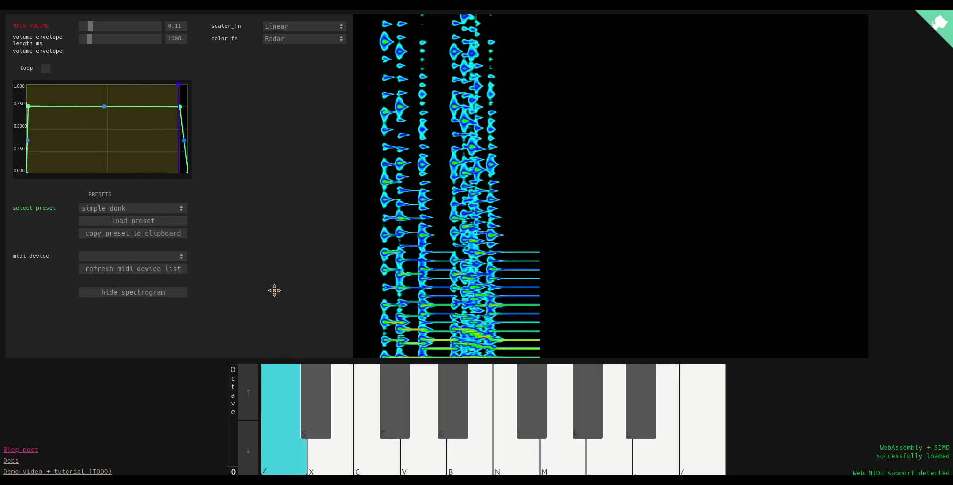
pyautogui.press('.')
pyautogui.press('m')
pyautogui.press('z')
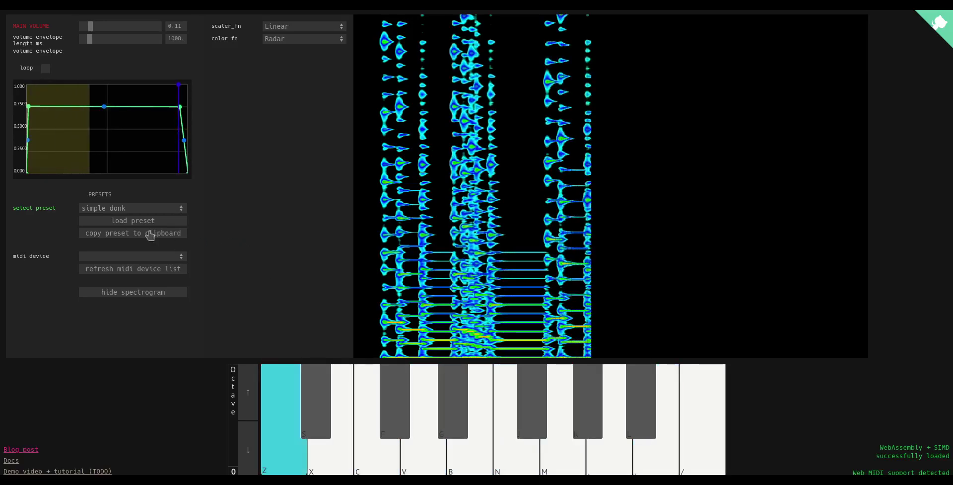
# Step: Load the dubsteppy growl preset and play a note with it
pyautogui.click(110, 209)
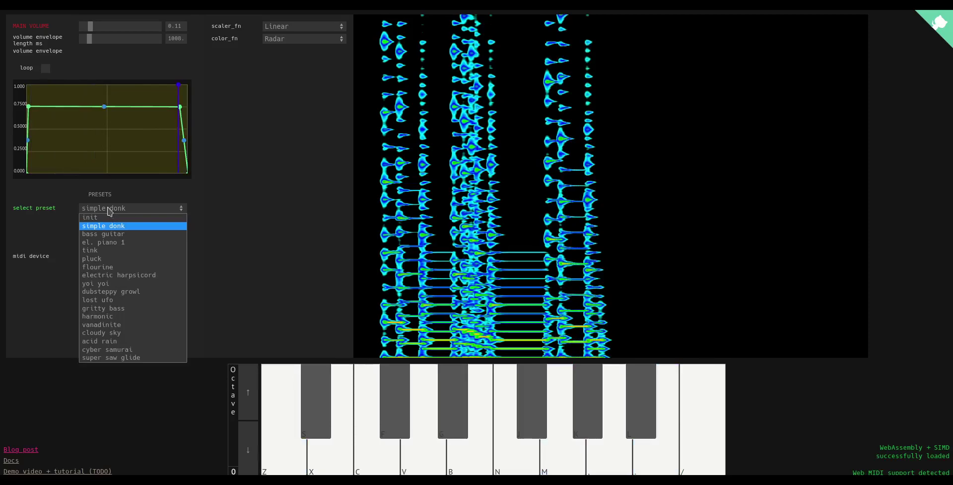
pyautogui.click(110, 291)
pyautogui.click(130, 221)
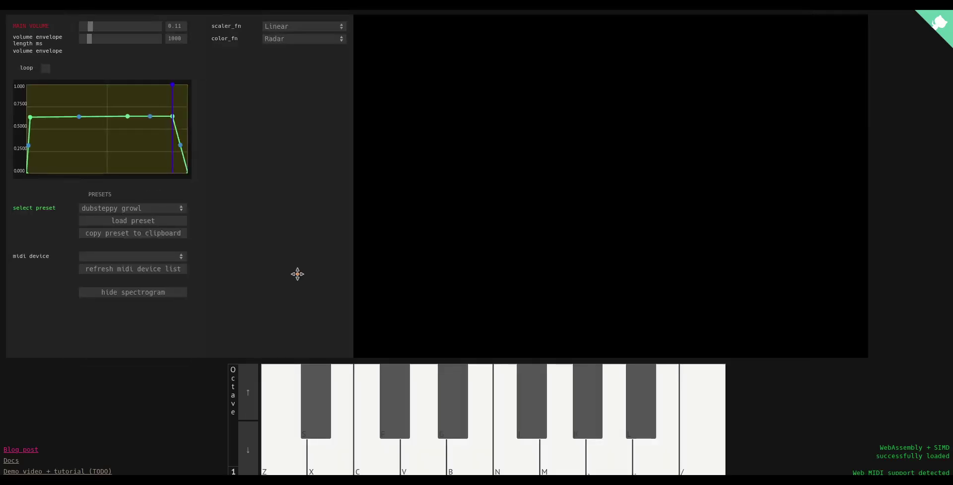
pyautogui.press('v')
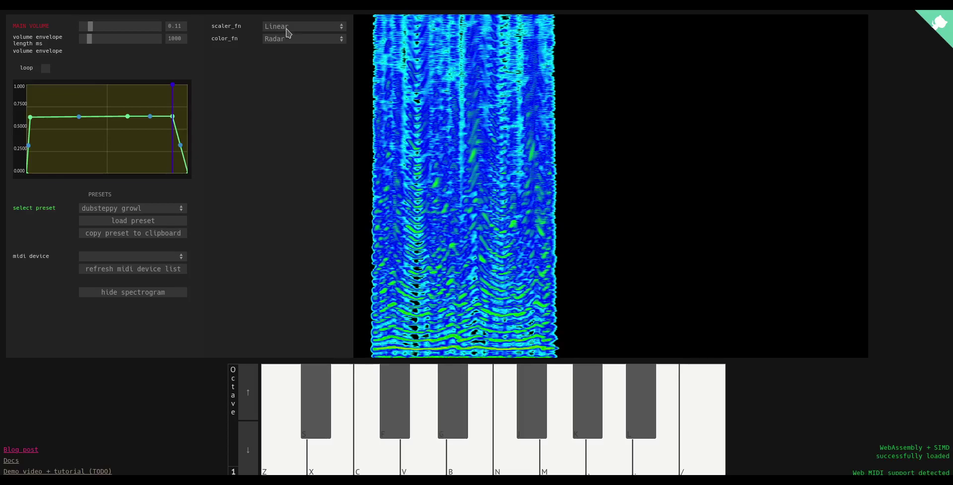
# Step: Set the spectrogram scaling to Exponential and play several notes on it
pyautogui.click(286, 29)
pyautogui.click(286, 43)
pyautogui.press(',')
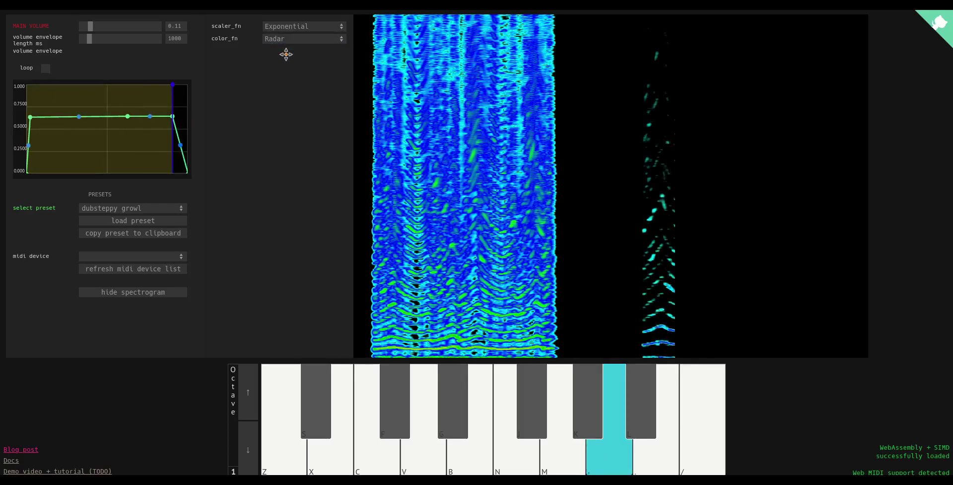
pyautogui.press('z')
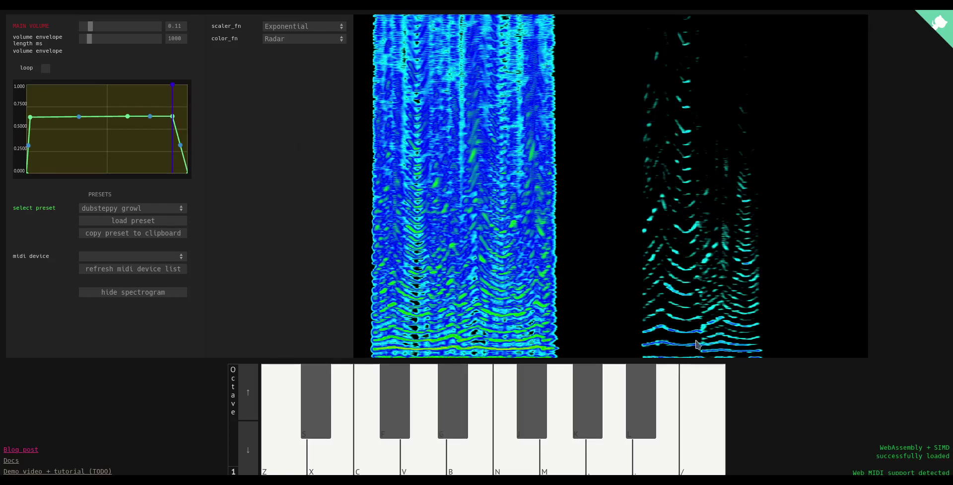
pyautogui.press(',')
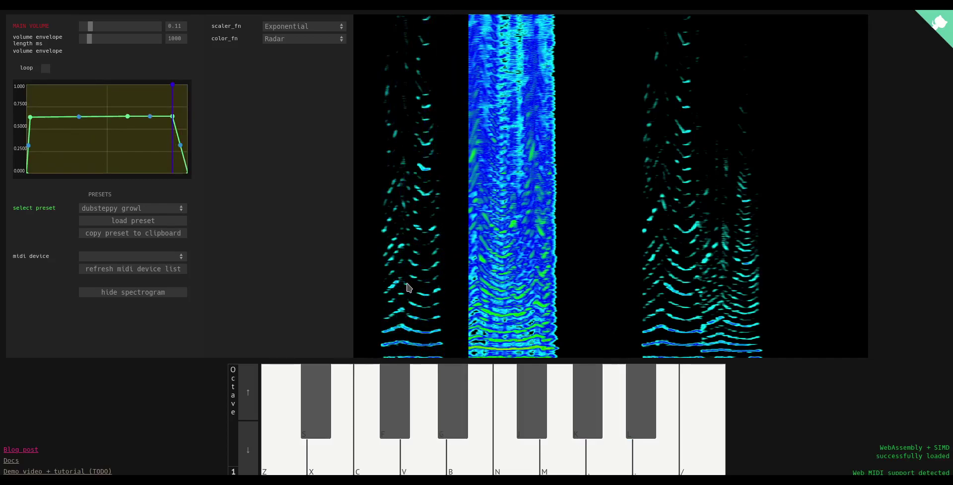
pyautogui.press('x')
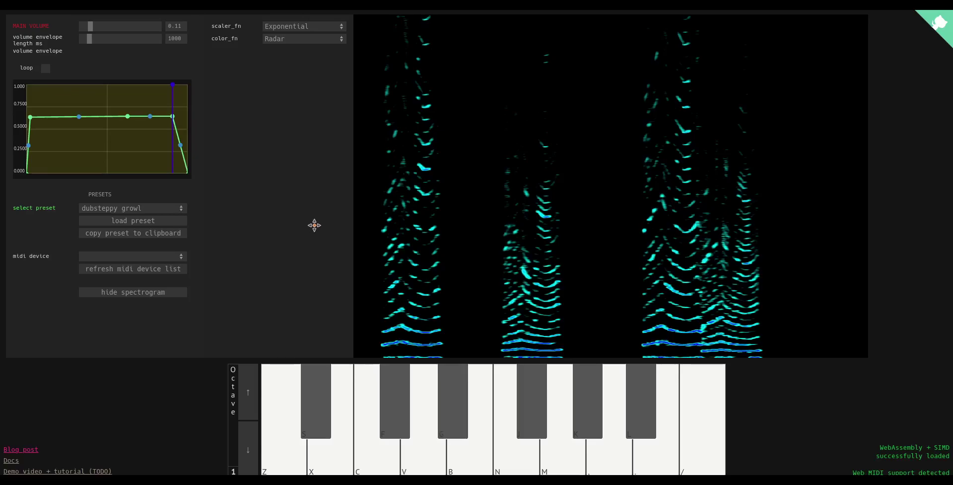
pyautogui.press('n')
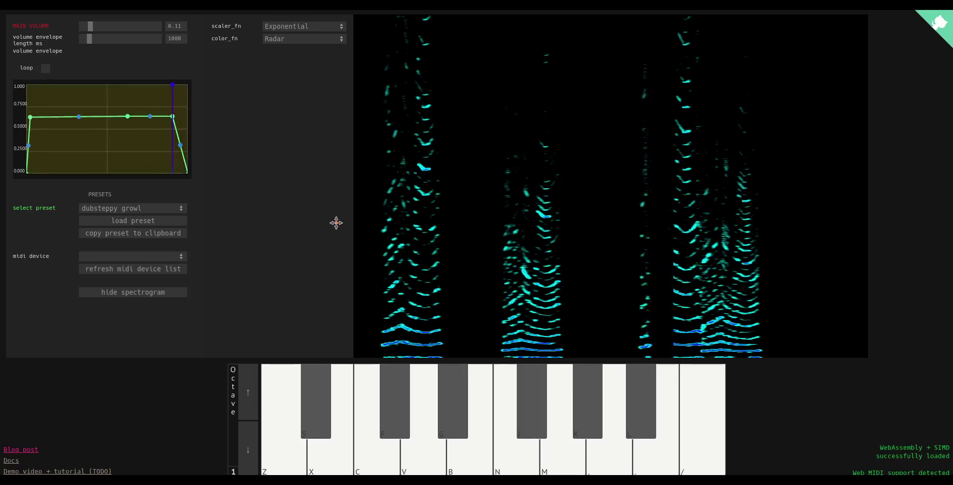
pyautogui.press('z')
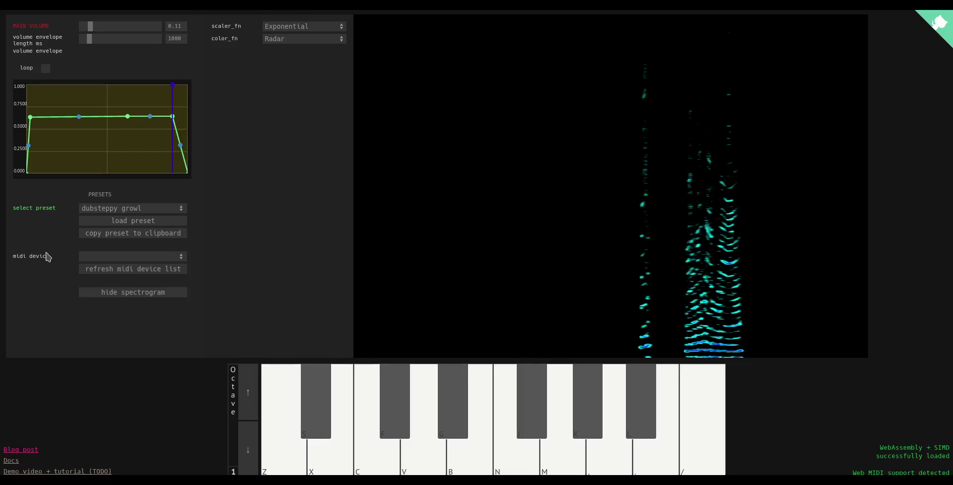
pyautogui.click(142, 257)
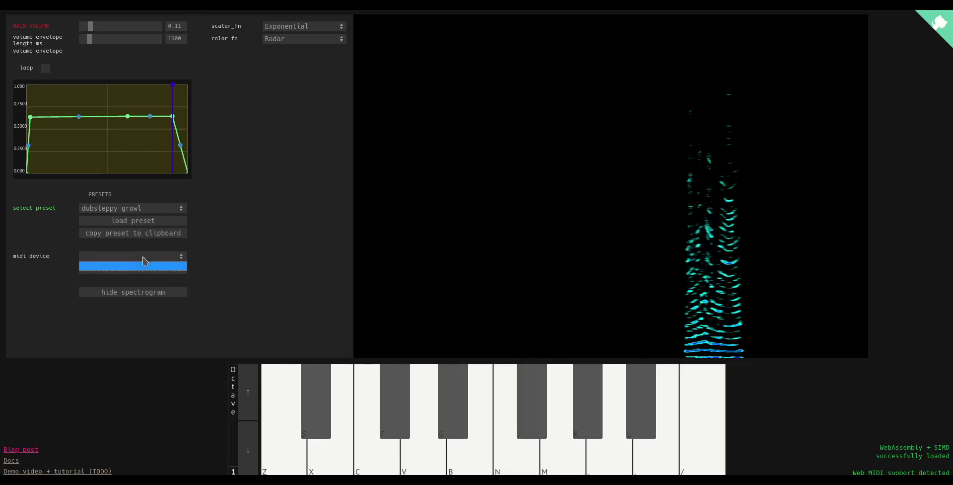
pyautogui.click(142, 258)
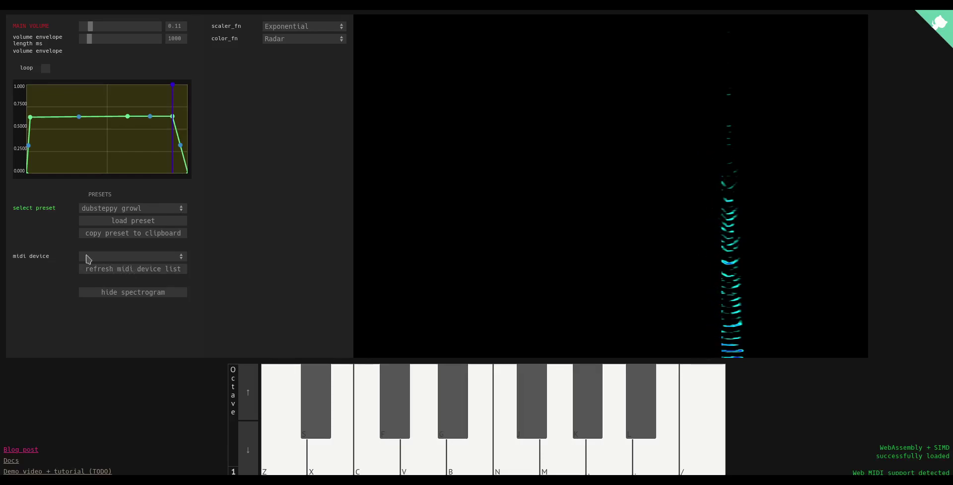
pyautogui.click(99, 257)
pyautogui.click(102, 270)
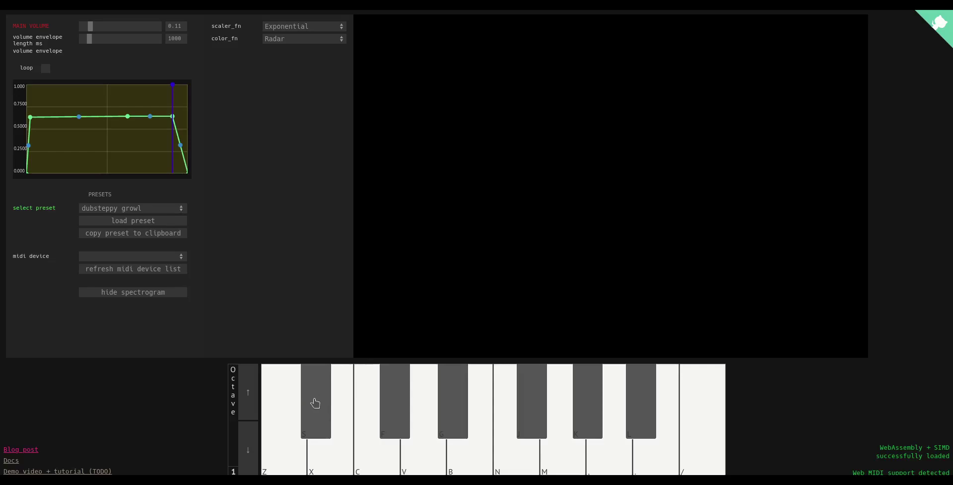
pyautogui.click(489, 426)
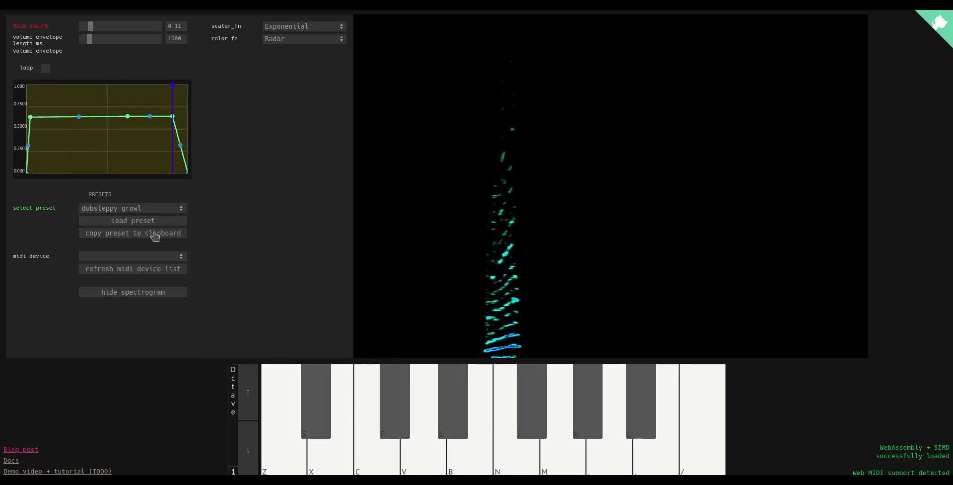
# Step: Hide the spectrogram to show the modulation matrix and load the bass guitar preset
pyautogui.click(144, 293)
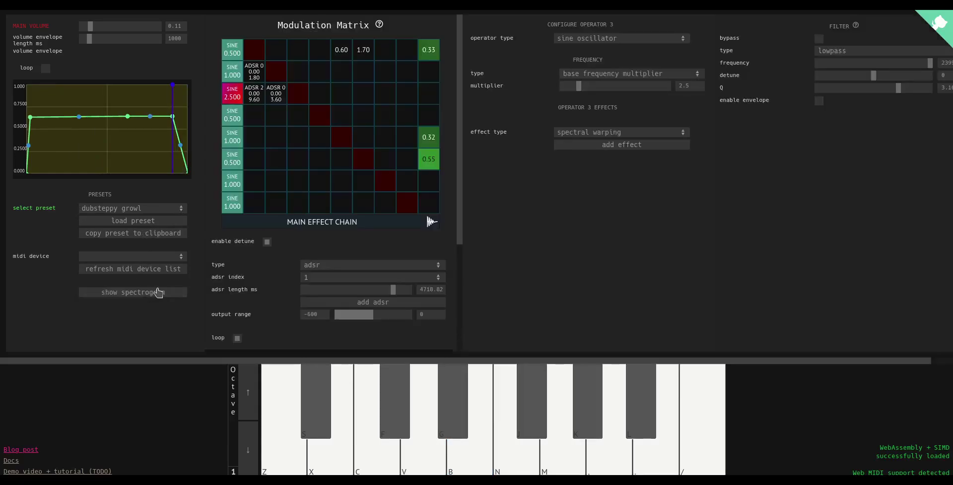
pyautogui.moveTo(461, 222); pyautogui.dragTo(469, 347)
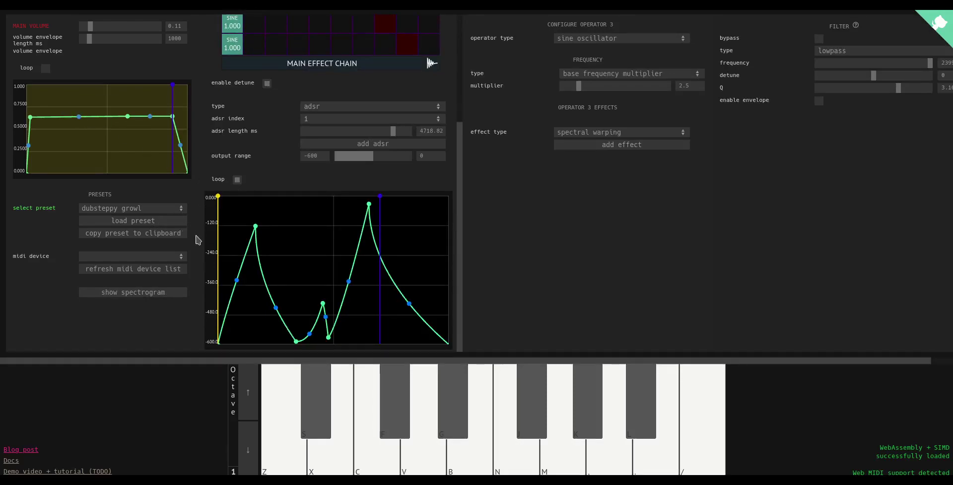
pyautogui.click(125, 209)
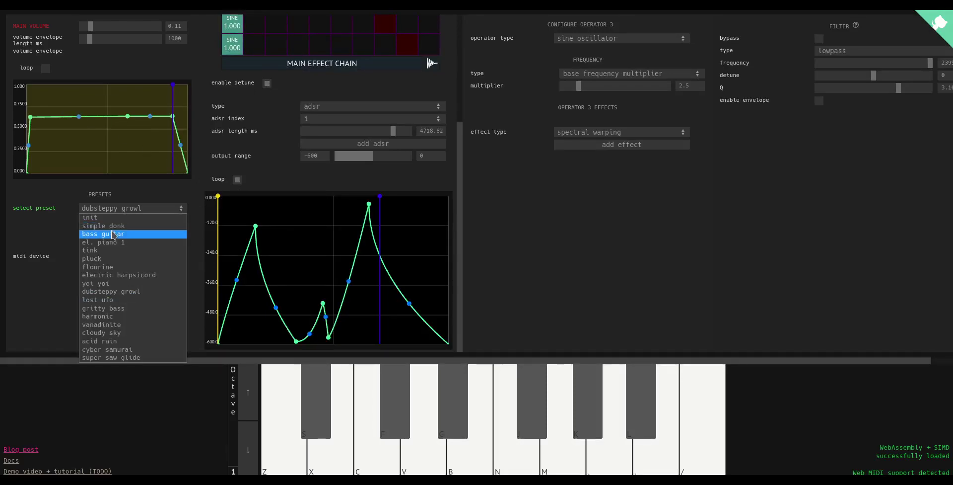
pyautogui.click(114, 234)
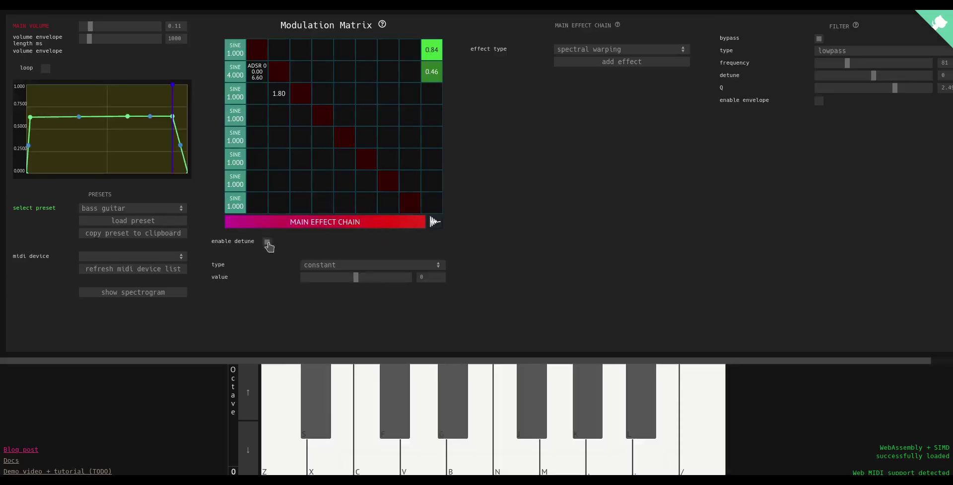
# Step: Try detune at a constant 384, then as an ADSR envelope, playing notes
pyautogui.press('c')
pyautogui.moveTo(355, 276)
pyautogui.mouseDown()
pyautogui.moveTo(392, 281)
pyautogui.moveTo(357, 280)
pyautogui.mouseUp()
pyautogui.press('c')
pyautogui.press('c')
pyautogui.press('c')
pyautogui.press('c')
pyautogui.click(352, 266)
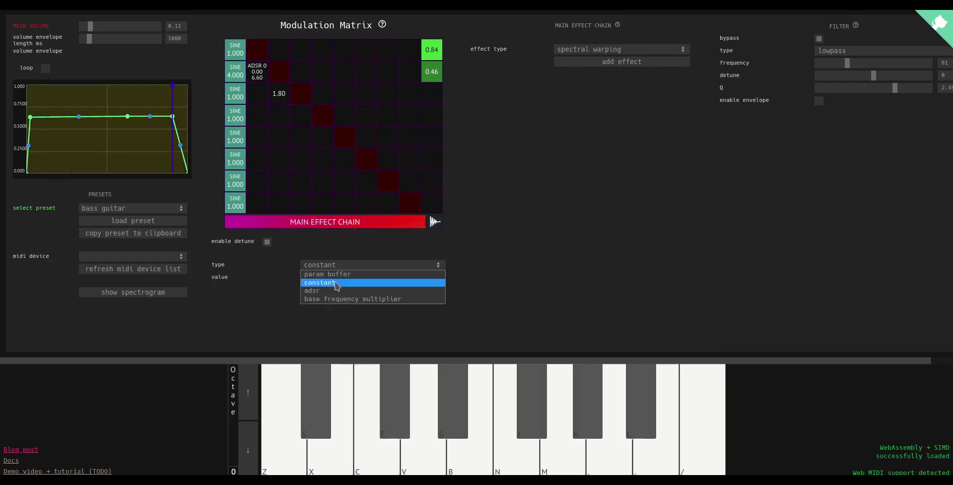
pyautogui.click(333, 293)
pyautogui.moveTo(461, 218); pyautogui.dragTo(452, 324)
pyautogui.press('z')
pyautogui.press('b')
pyautogui.press('x')
pyautogui.press('v')
pyautogui.press('z')
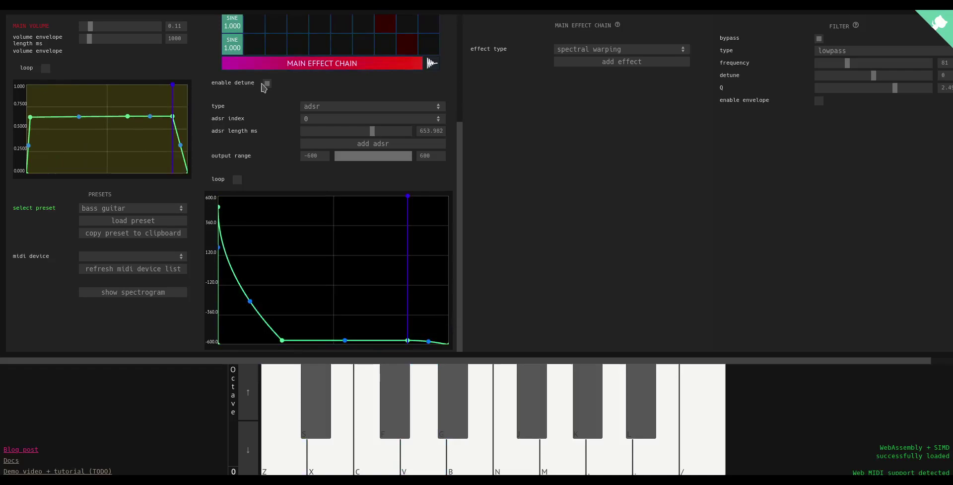
pyautogui.scroll(3, 263, 89)
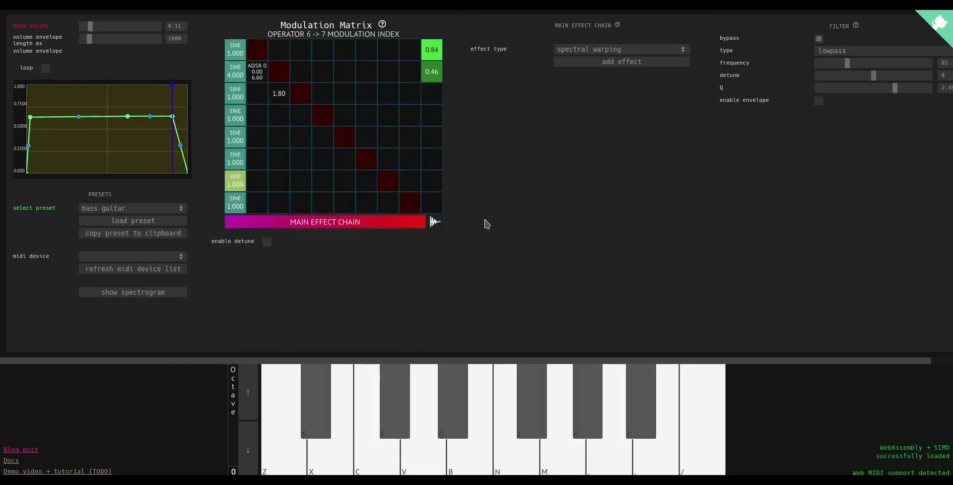
# Step: Load the init preset for a clean starting sound and play notes
pyautogui.click(236, 51)
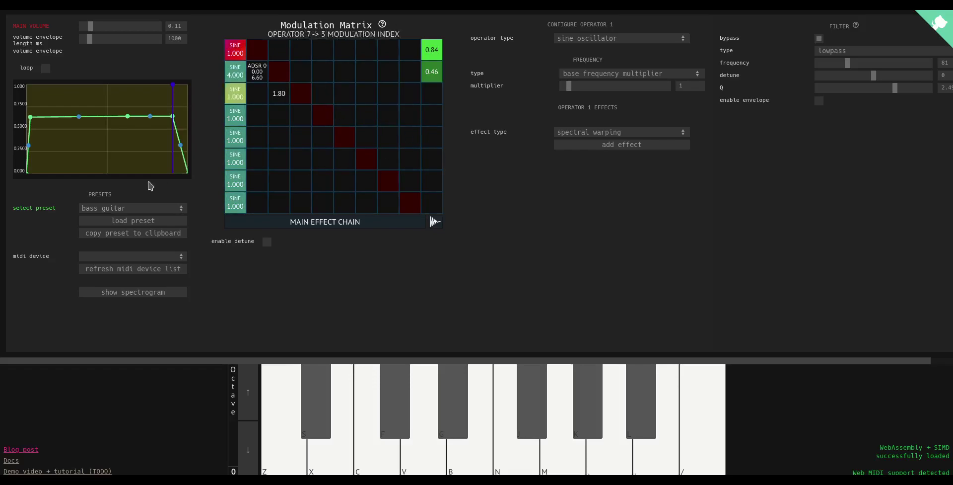
pyautogui.click(101, 208)
pyautogui.click(148, 224)
pyautogui.click(147, 221)
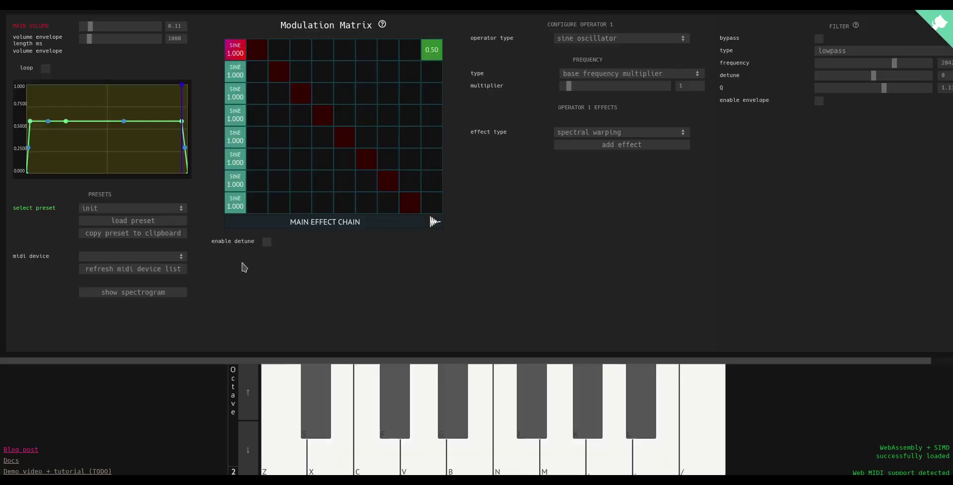
pyautogui.press('n')
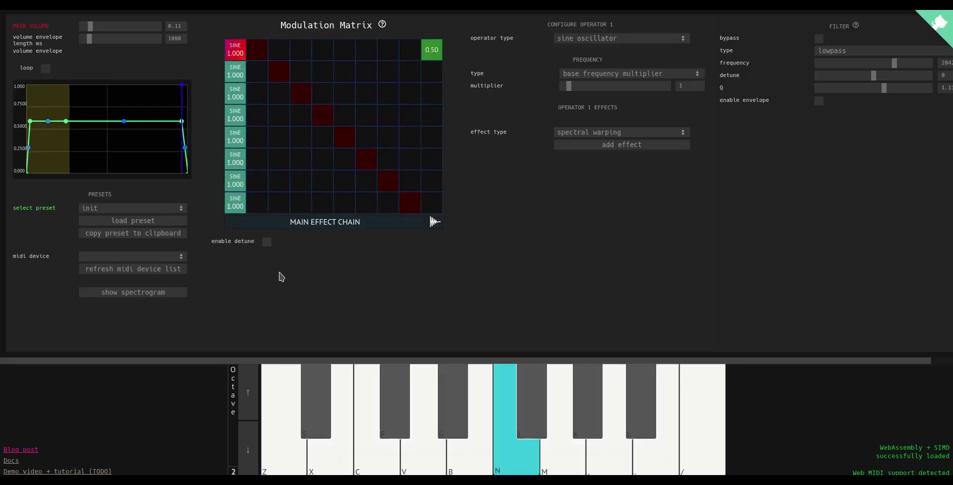
pyautogui.press('z')
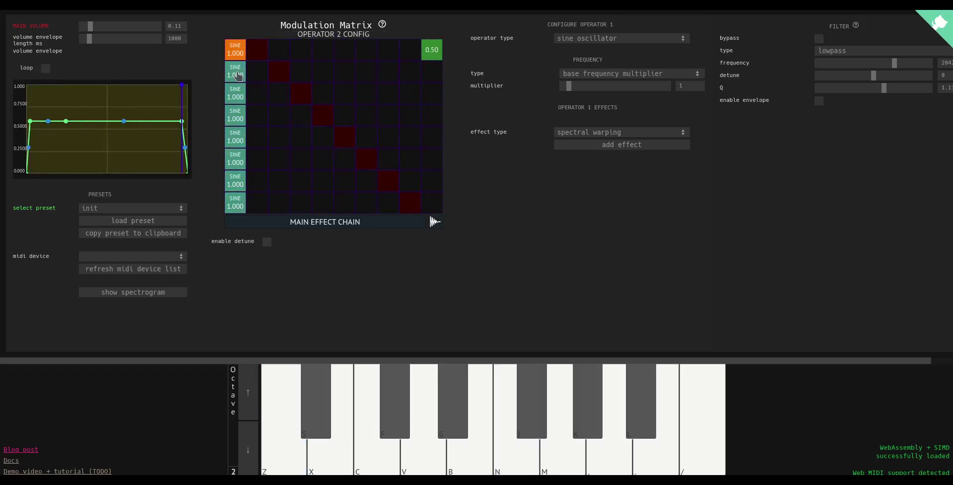
# Step: Set operator 2's modulation of operator 1 to 4.20 and show operator 2's settings
pyautogui.click(257, 71)
pyautogui.press('z')
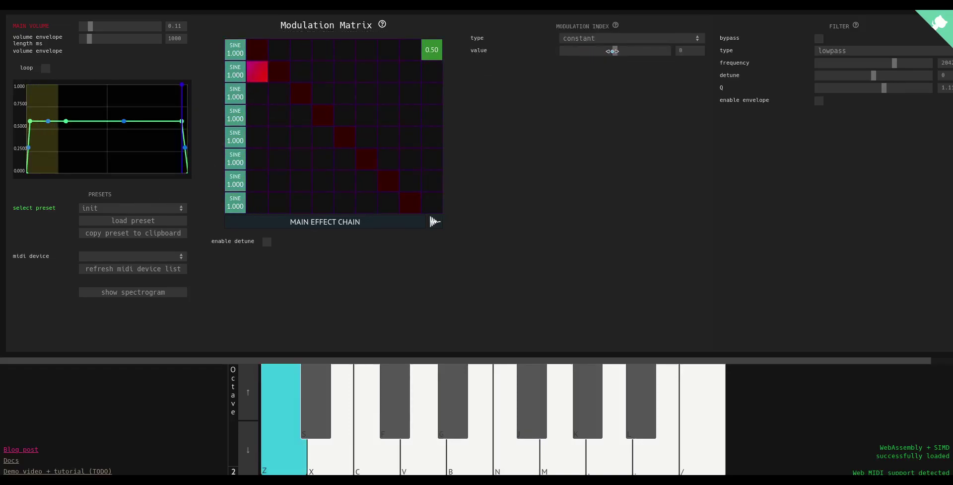
pyautogui.moveTo(615, 51); pyautogui.dragTo(622, 50)
pyautogui.press('n')
pyautogui.press('v')
pyautogui.press('z')
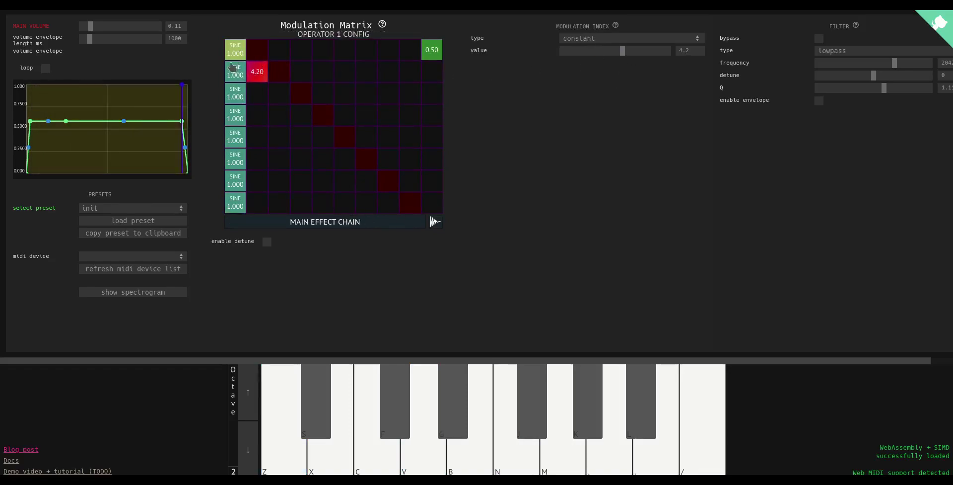
pyautogui.click(237, 72)
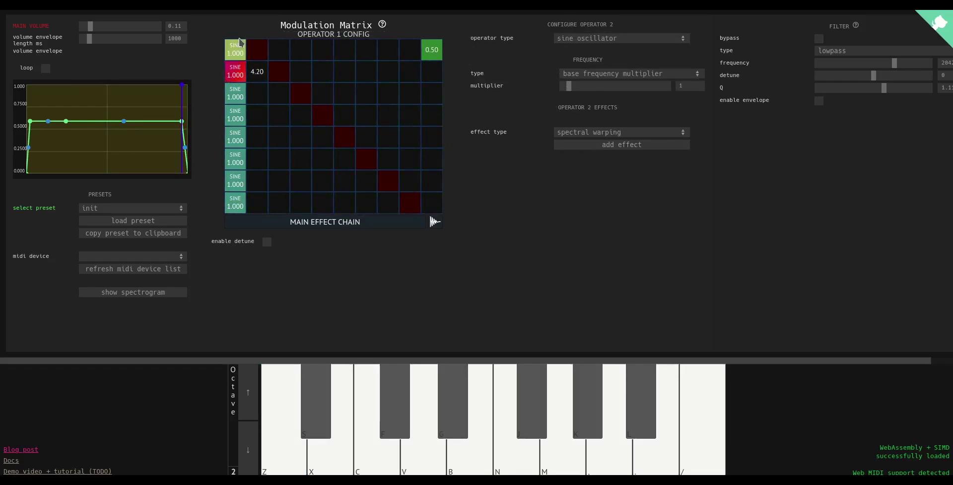
pyautogui.click(582, 131)
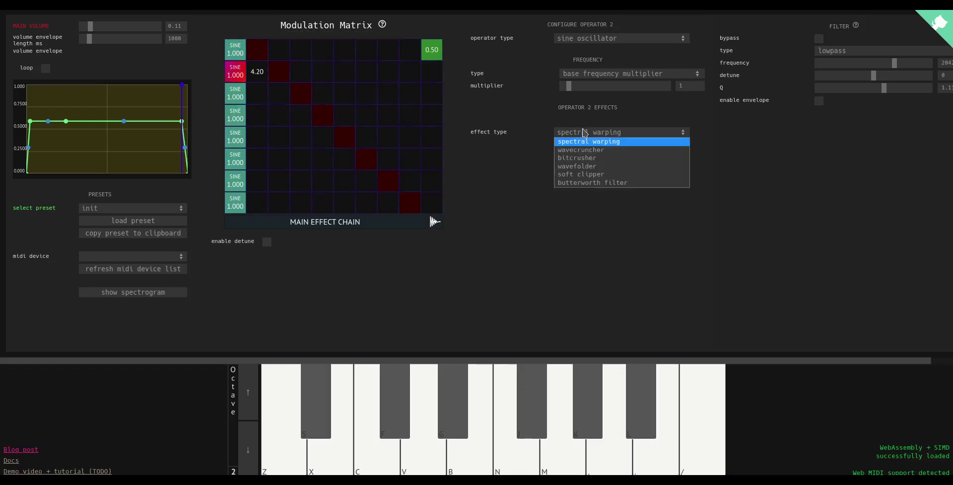
pyautogui.click(583, 144)
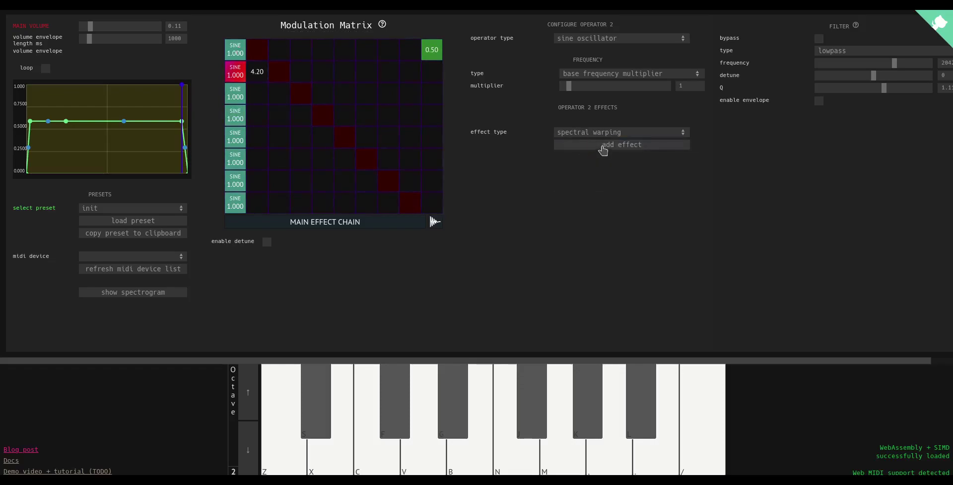
pyautogui.click(602, 145)
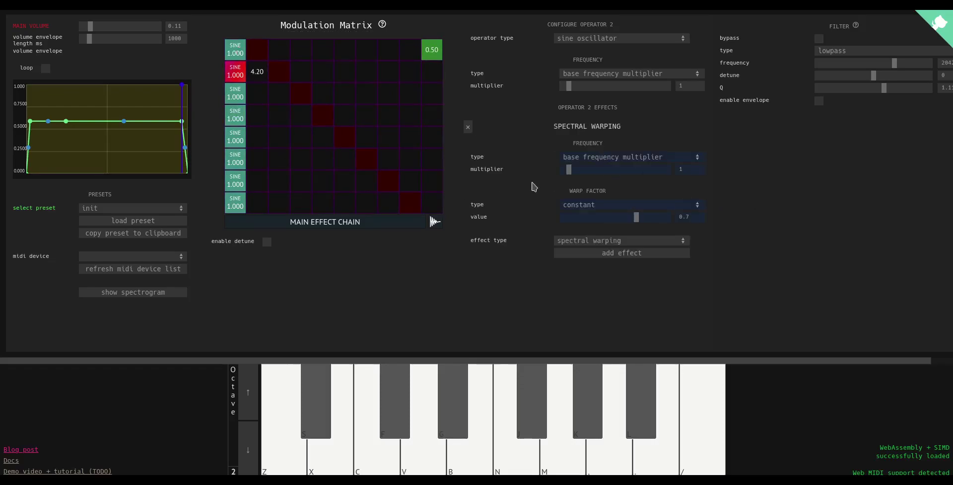
pyautogui.press('z')
pyautogui.moveTo(570, 169)
pyautogui.mouseDown()
pyautogui.moveTo(586, 172)
pyautogui.moveTo(567, 173)
pyautogui.mouseUp()
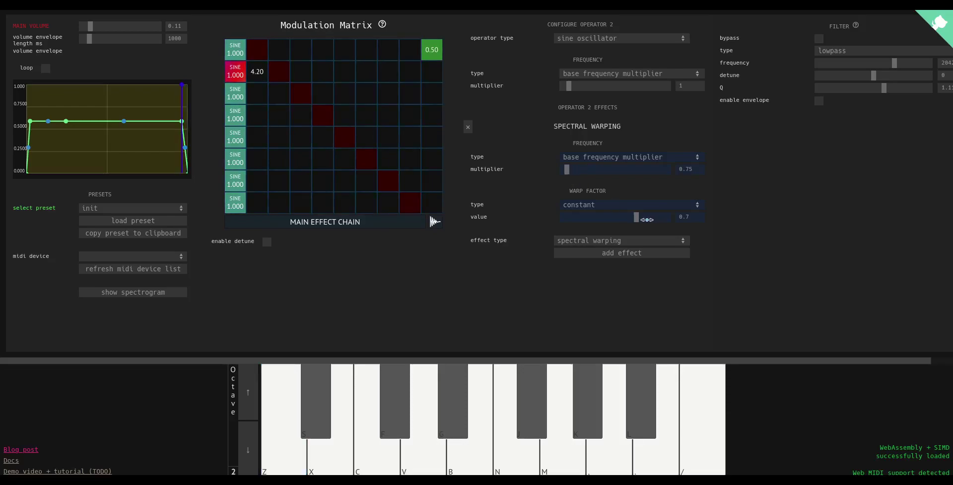
pyautogui.press('n')
pyautogui.moveTo(647, 219)
pyautogui.mouseDown()
pyautogui.moveTo(570, 216)
pyautogui.moveTo(654, 217)
pyautogui.mouseUp()
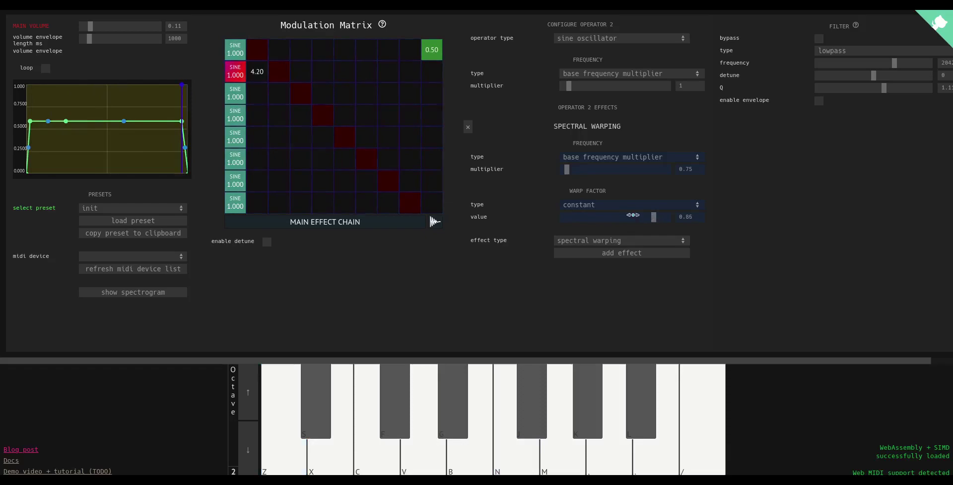
pyautogui.click(598, 161)
pyautogui.click(598, 161)
pyautogui.click(468, 126)
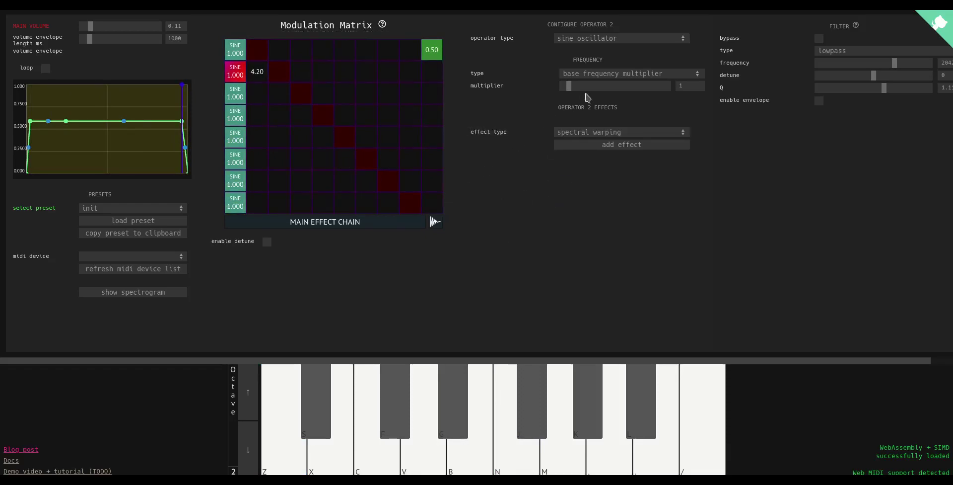
pyautogui.click(585, 74)
pyautogui.click(585, 74)
pyautogui.click(580, 134)
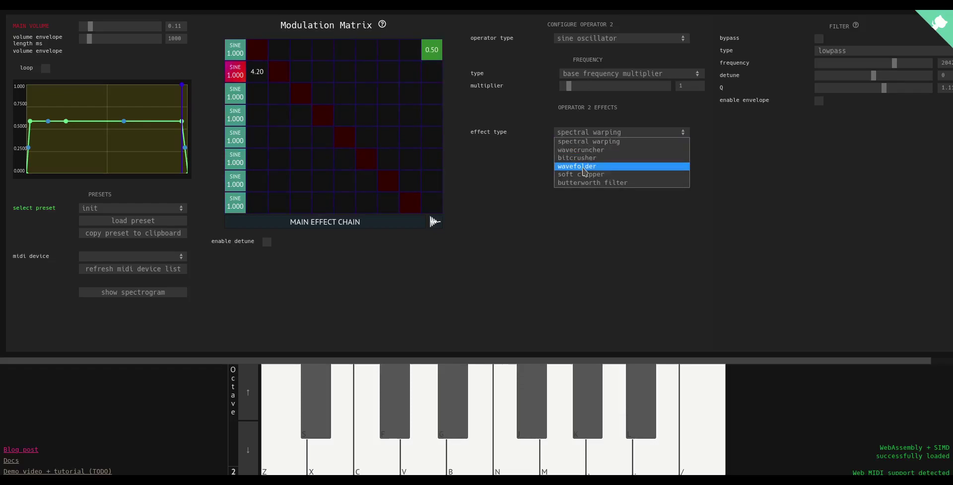
# Step: Add a highpass Butterworth filter to operator 2 with cutoff around 193
pyautogui.click(595, 182)
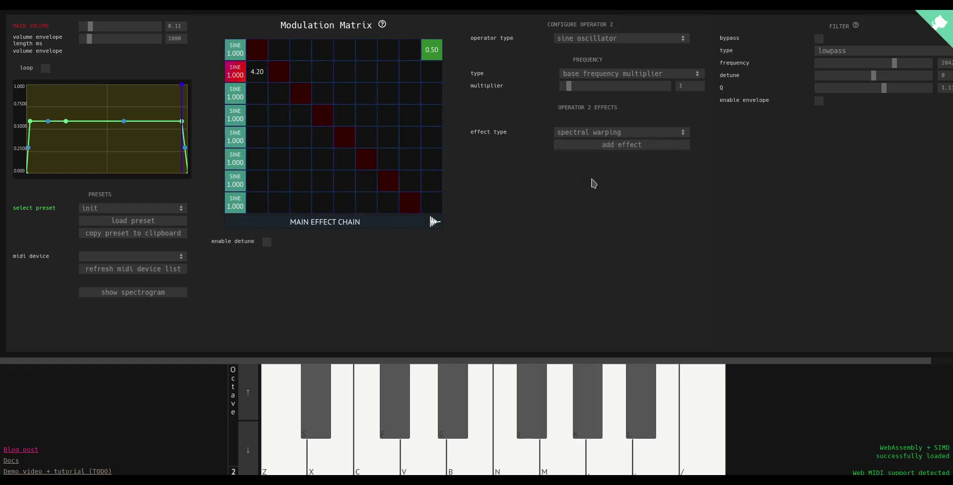
pyautogui.click(602, 145)
pyautogui.press('n')
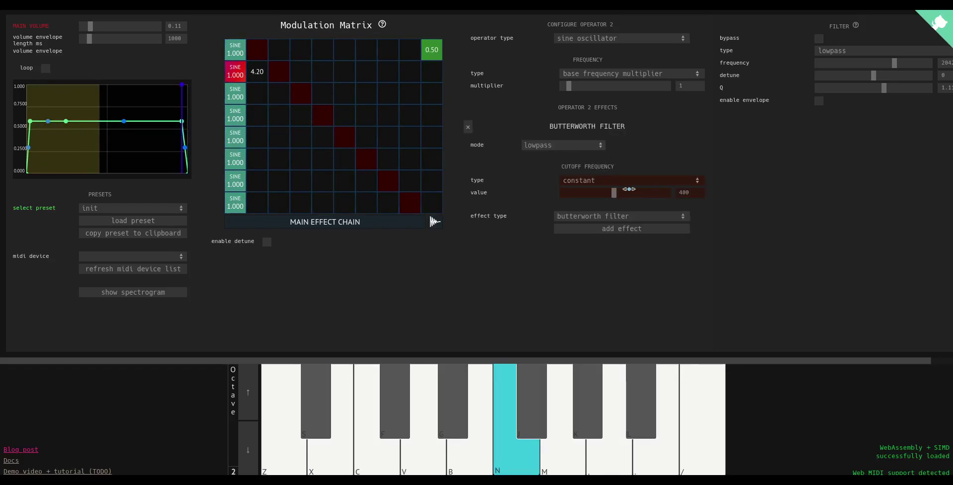
pyautogui.moveTo(610, 191); pyautogui.dragTo(580, 205)
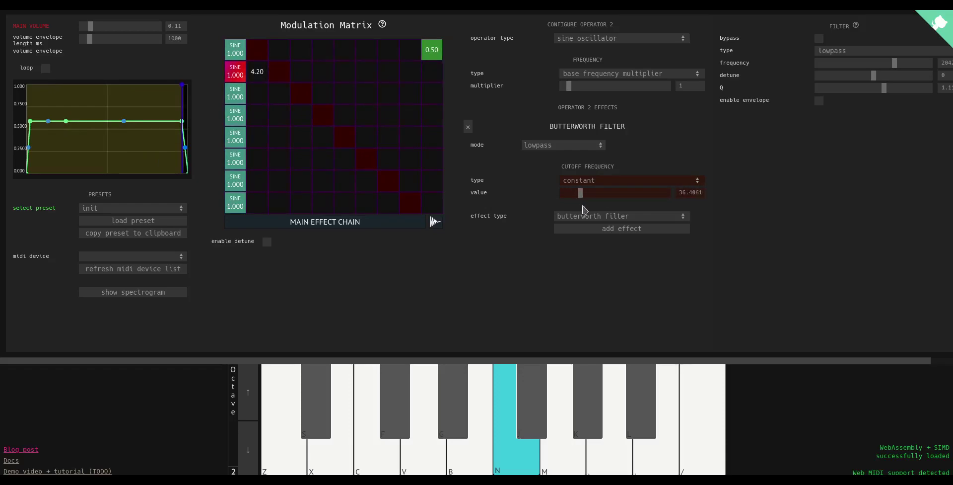
pyautogui.press('z')
pyautogui.moveTo(581, 194); pyautogui.dragTo(604, 195)
pyautogui.click(564, 145)
pyautogui.click(546, 153)
pyautogui.press('z')
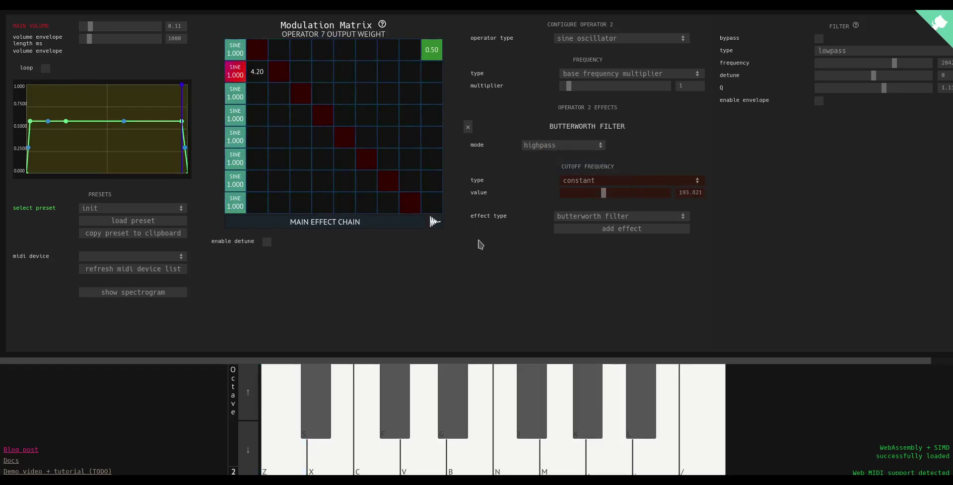